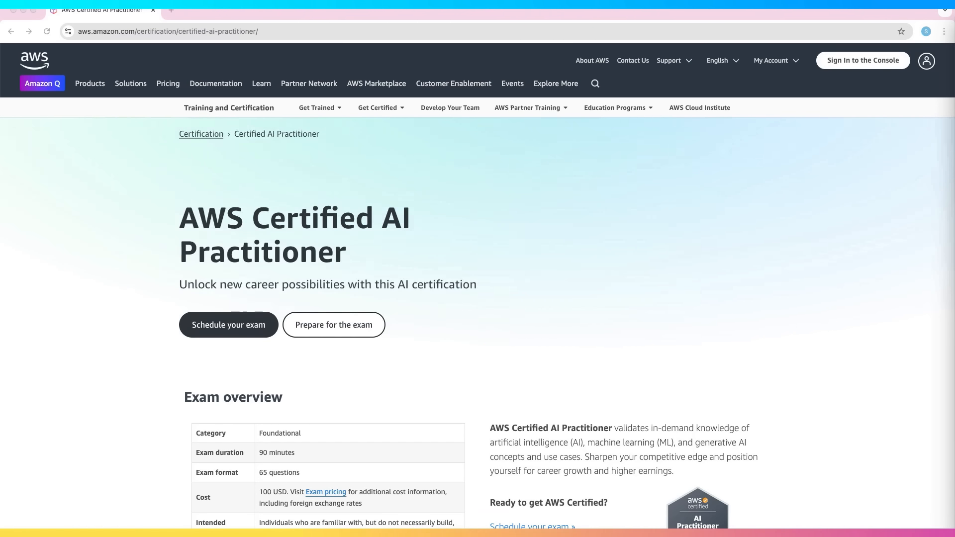
Step: Sign in to the AWS console, then find and launch the Amazon Comprehend service
left_click(854, 64)
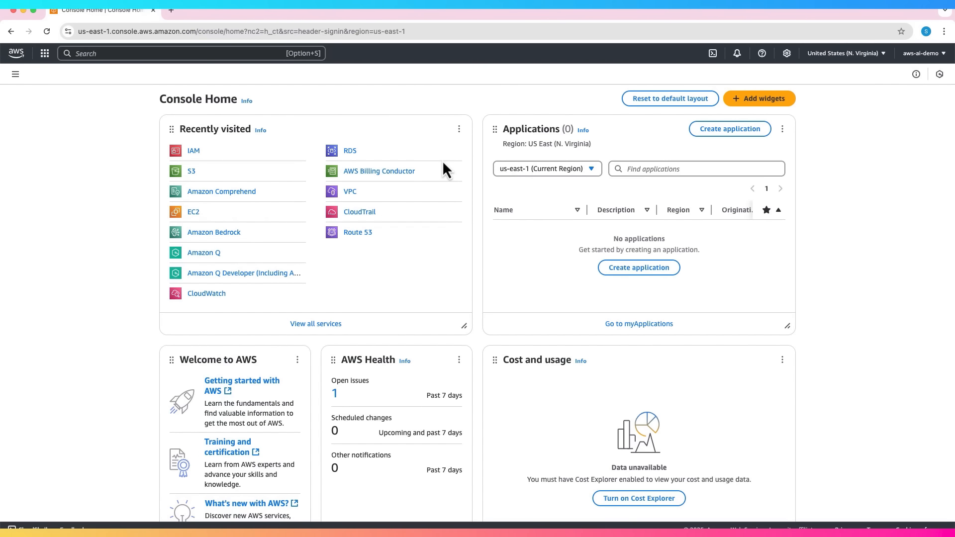
left_click(109, 54)
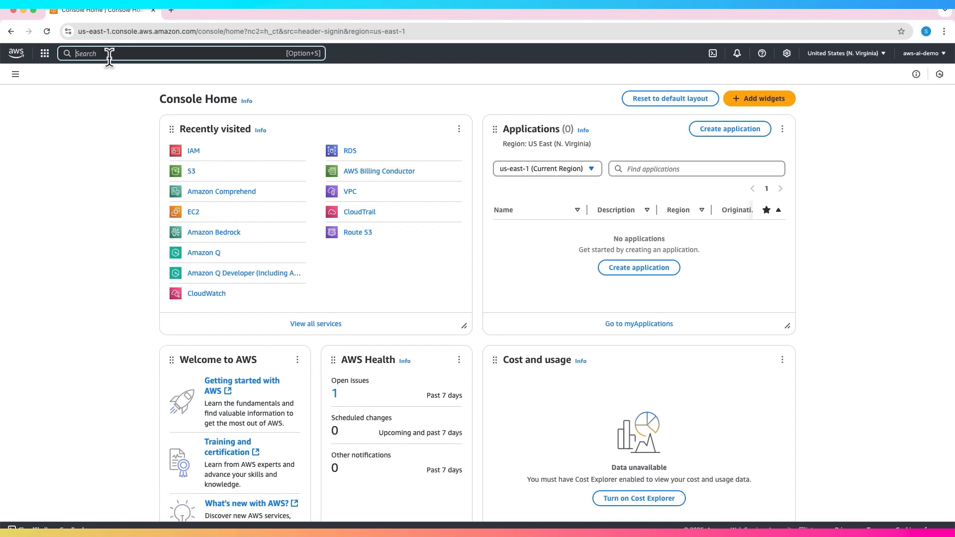
type("A")
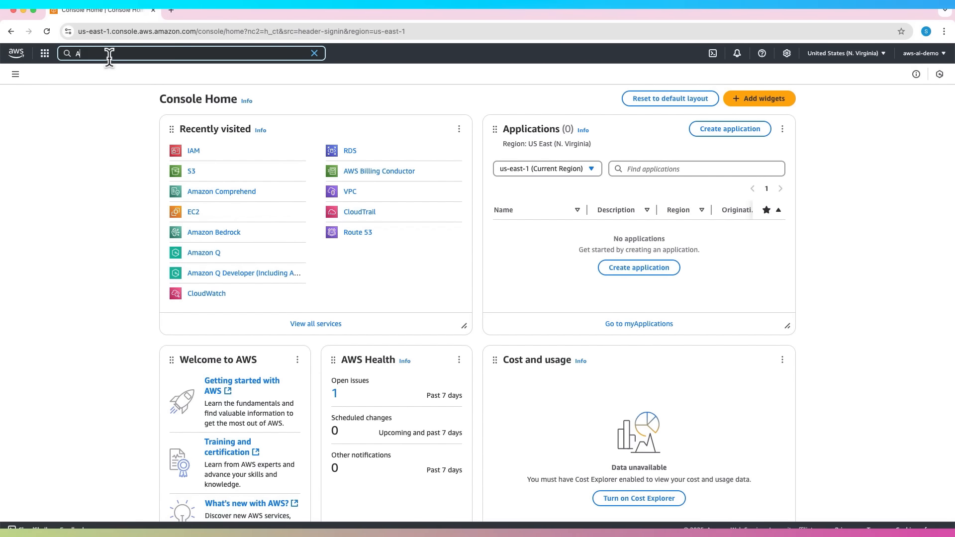
type("mazon Com")
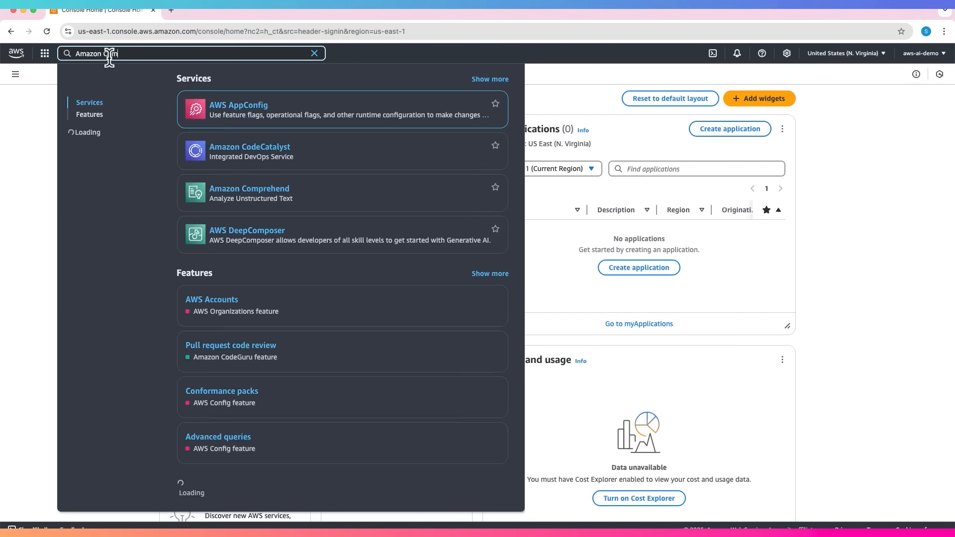
left_click(244, 112)
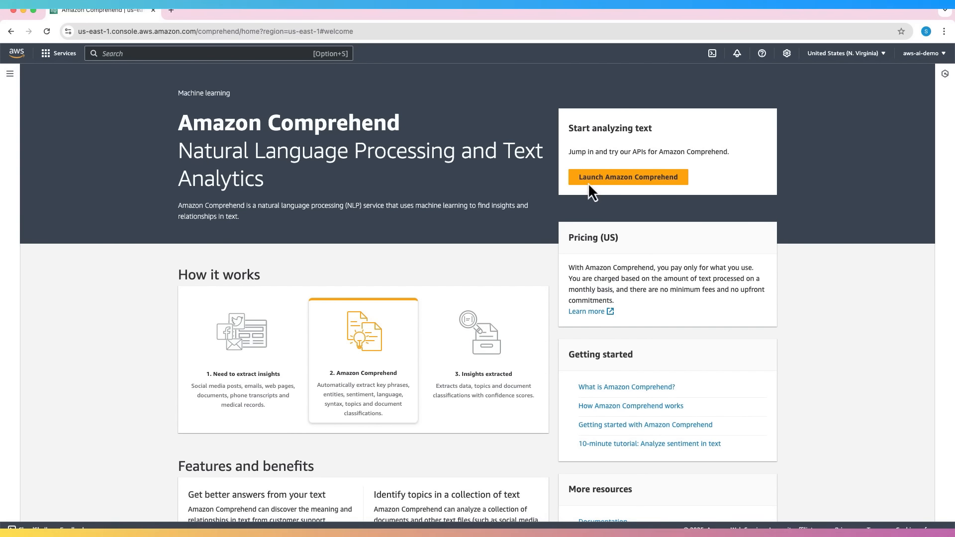
left_click(648, 177)
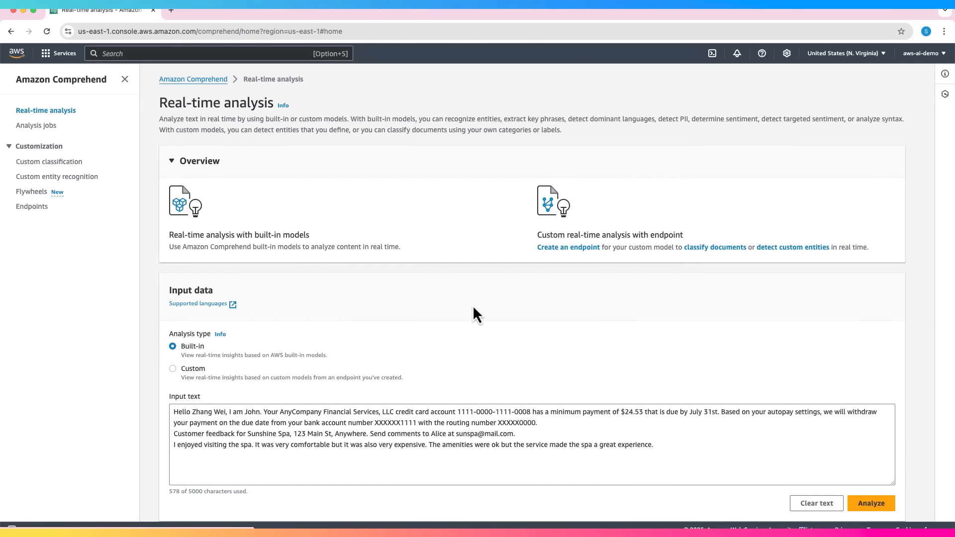
Step: Replace the sample input text with a customer's credit card notice for $1,200 due September 15 at CapitalTrust Financial Services, and analyze it
scroll(474, 308, "down", 2)
scroll(473, 308, "down", 1)
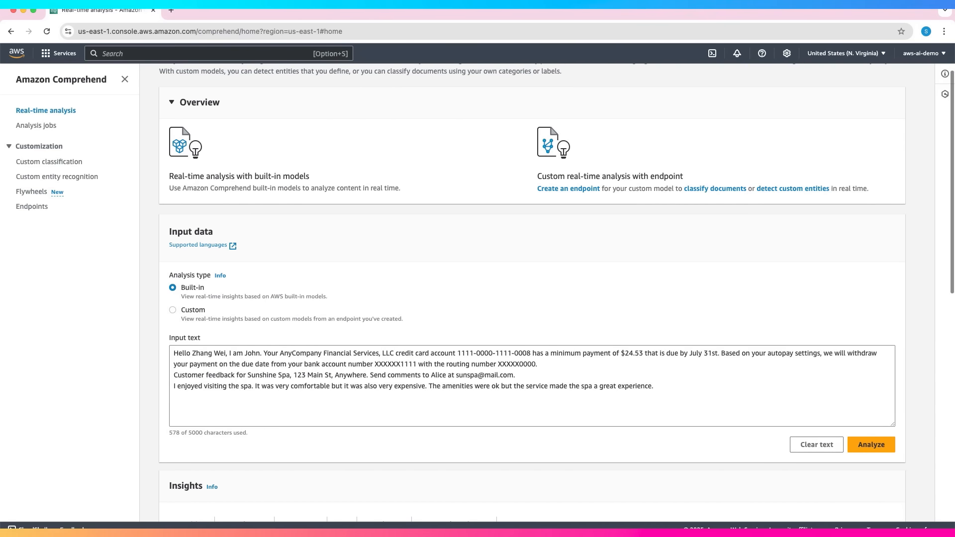
left_click_drag(660, 387, 174, 353)
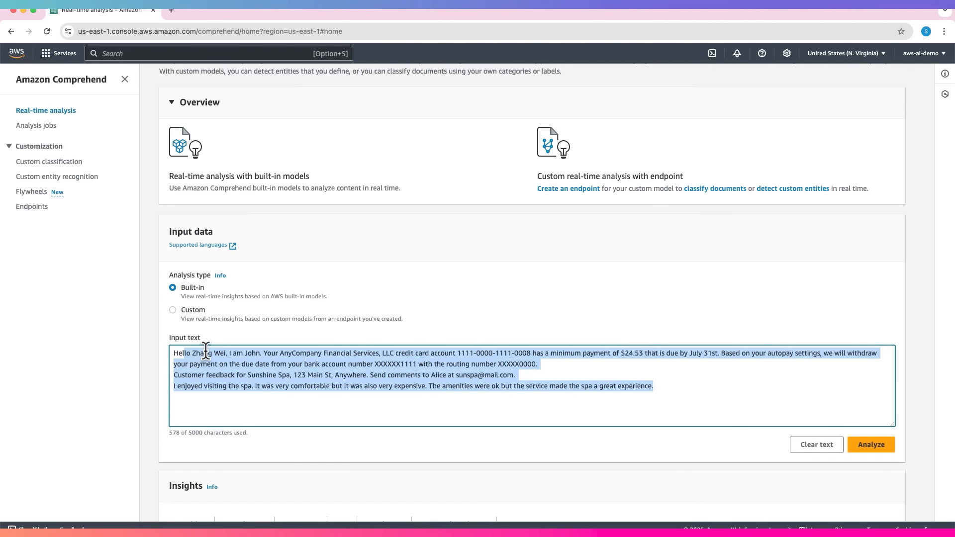
left_click(205, 351)
key("super+a")
key("BackSpace")
type("Dear John Doe, your credit card account ending in 0008 has a minimum payment of $1,200 due on September 15. Please log in to your account at CapitalTrust Financial Services to make the payment.")
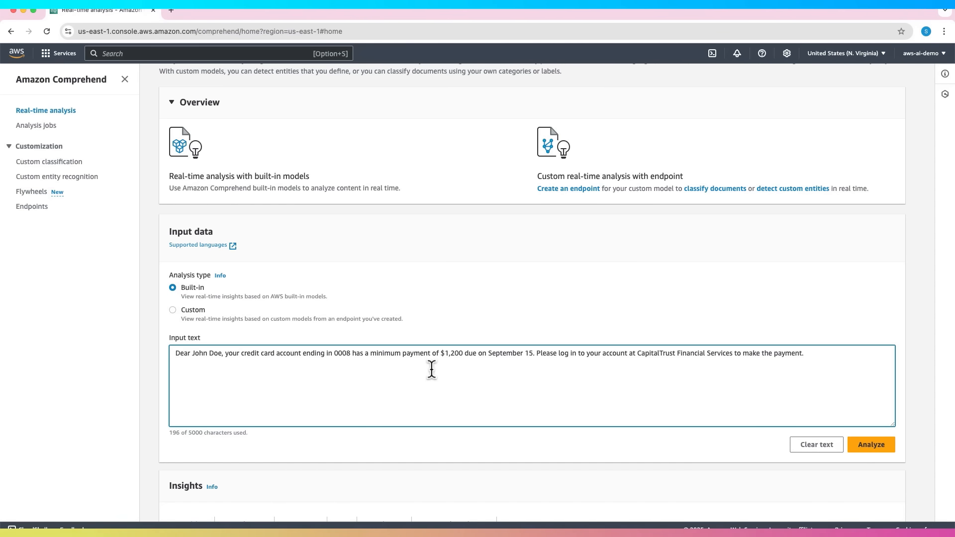
left_click(876, 445)
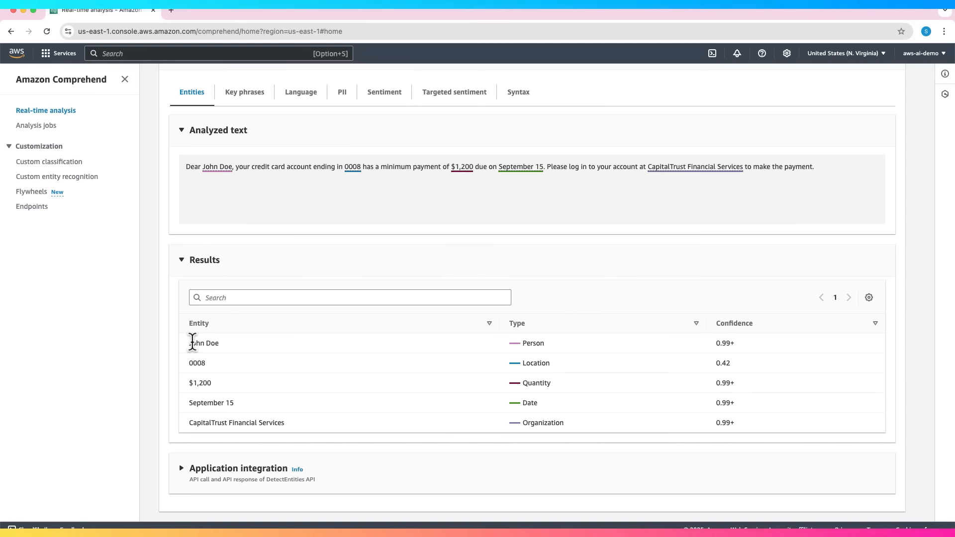
Step: Examine the detected entities and their types, from the person and quantity to the date and organization
left_click_drag(189, 342, 320, 351)
left_click_drag(520, 343, 565, 351)
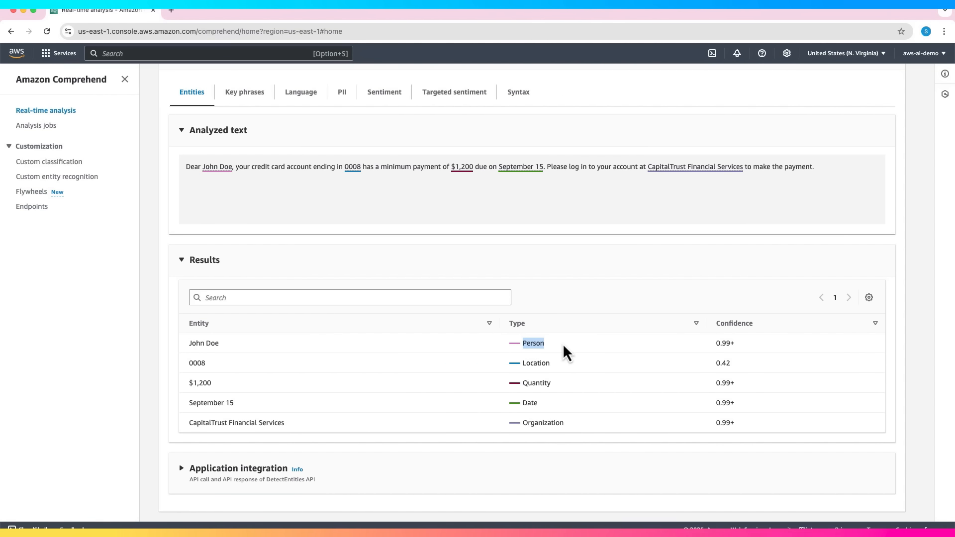
left_click(324, 371)
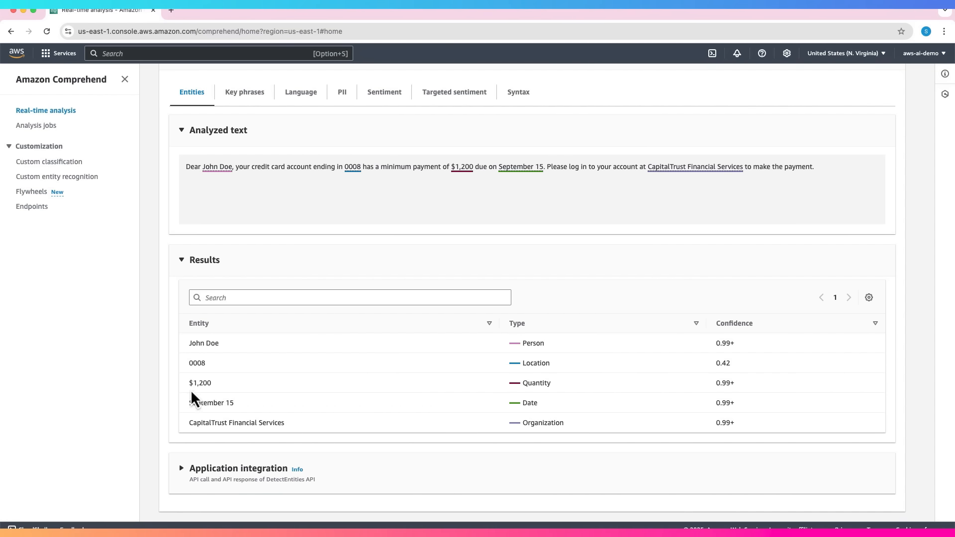
left_click_drag(192, 384, 250, 386)
left_click_drag(521, 384, 563, 388)
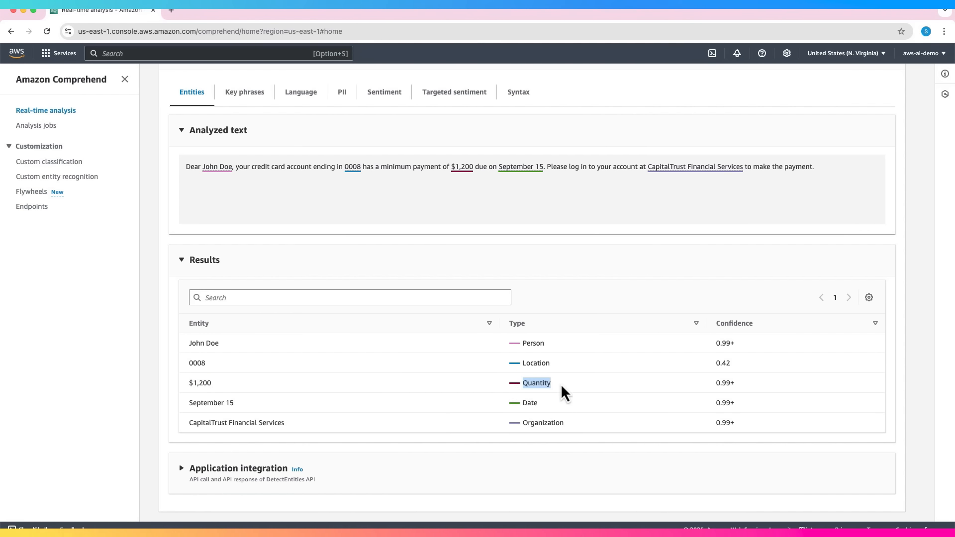
left_click(279, 407)
left_click_drag(184, 404, 283, 411)
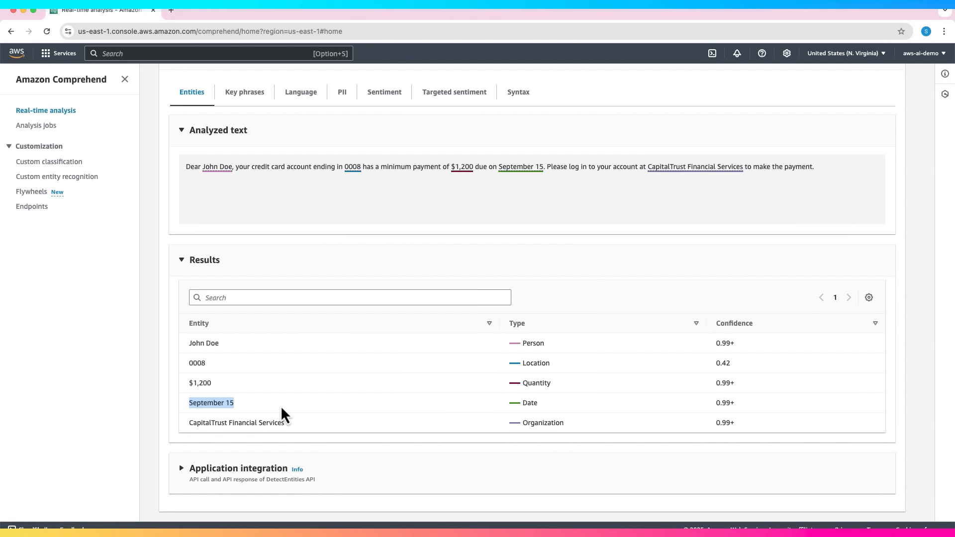
left_click(515, 404)
left_click_drag(520, 403, 533, 403)
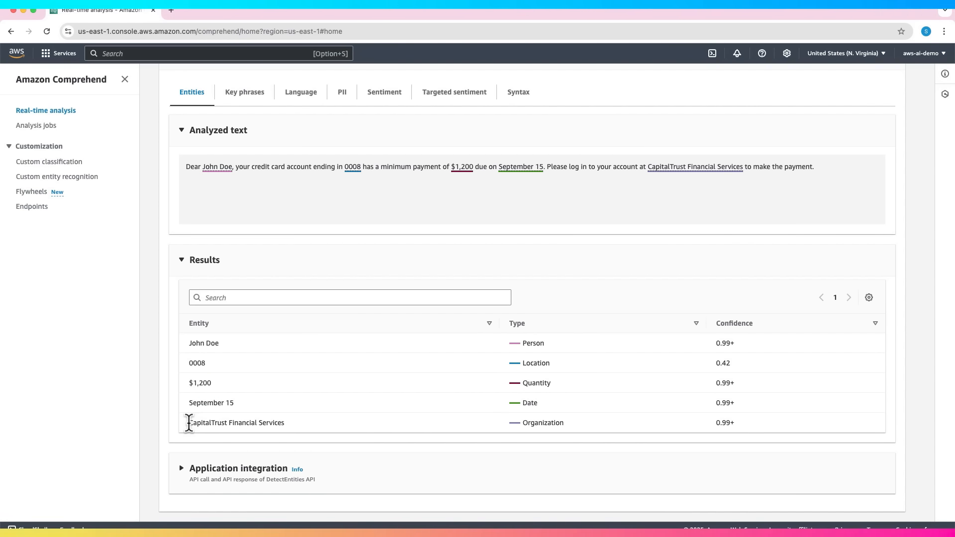
left_click_drag(187, 423, 316, 433)
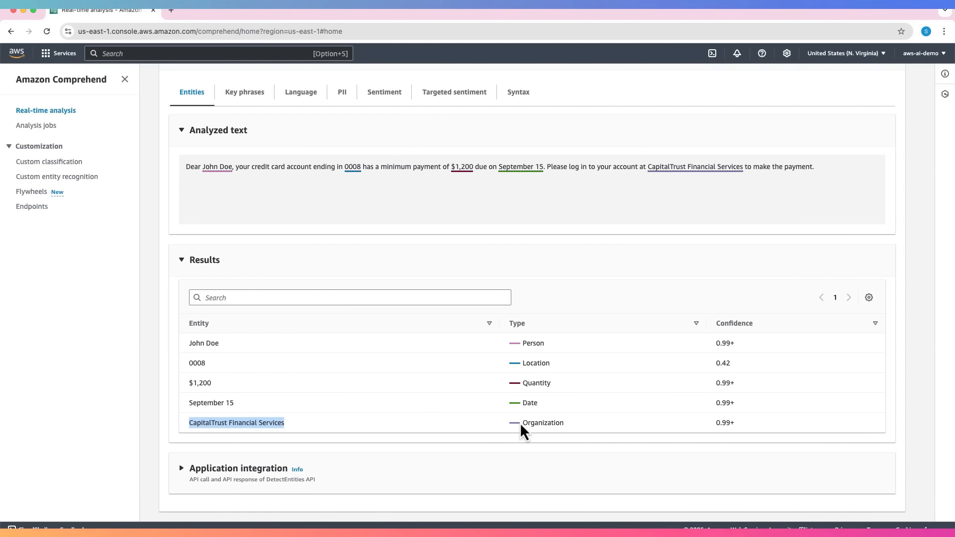
left_click_drag(521, 424, 580, 431)
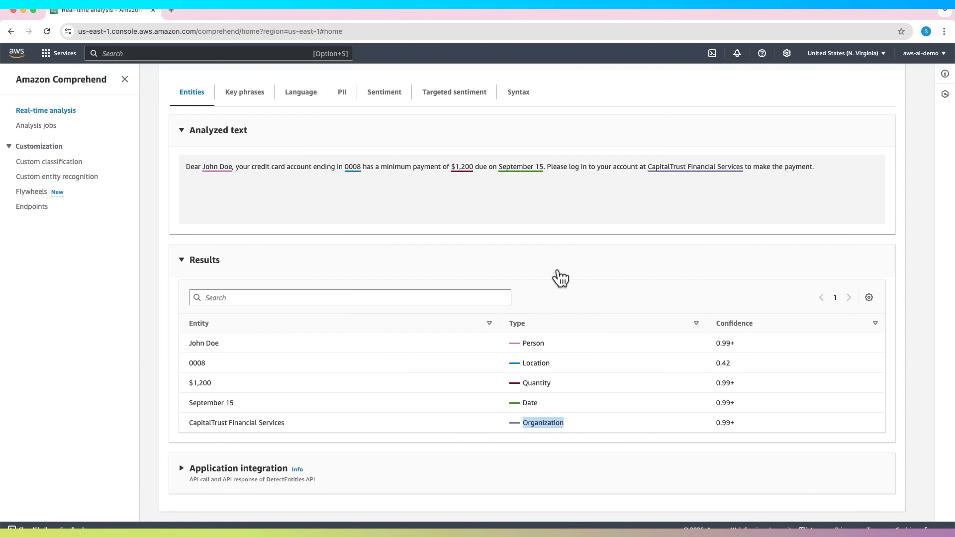
Step: Show the key phrases insight and review the extracted phrases with their confidence scores
scroll(558, 276, "up", 3)
left_click(254, 184)
scroll(333, 235, "down", 3)
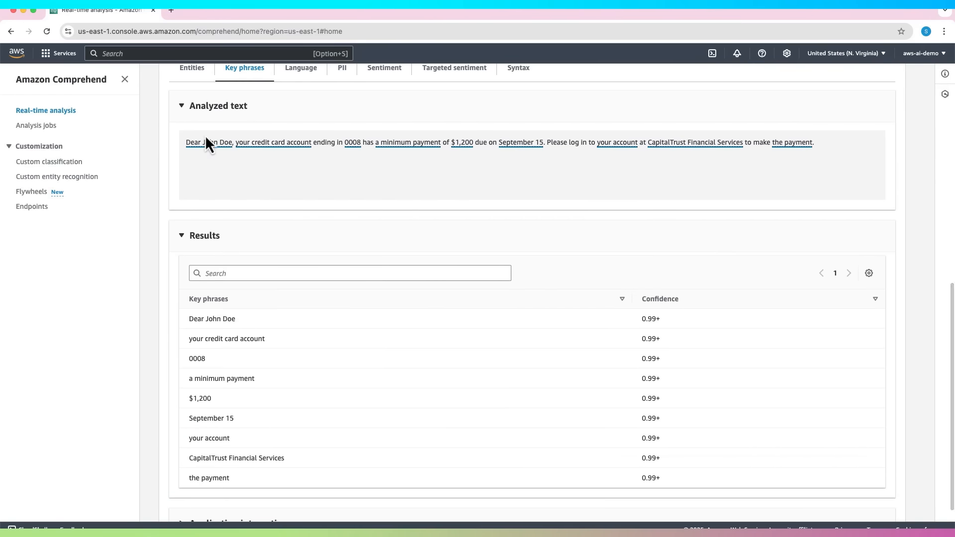
scroll(362, 305, "down", 2)
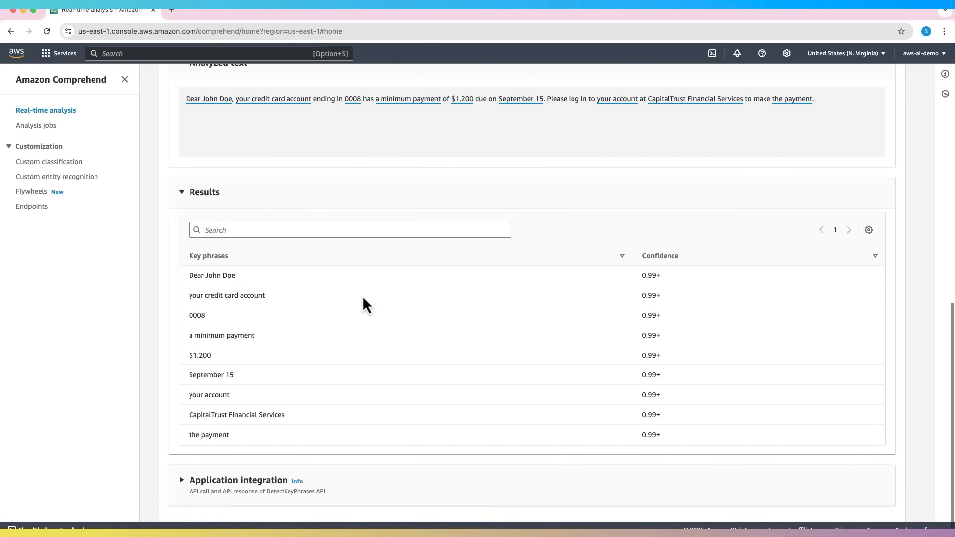
left_click_drag(204, 276, 207, 292)
left_click_drag(209, 334, 202, 397)
left_click_drag(206, 435, 342, 426)
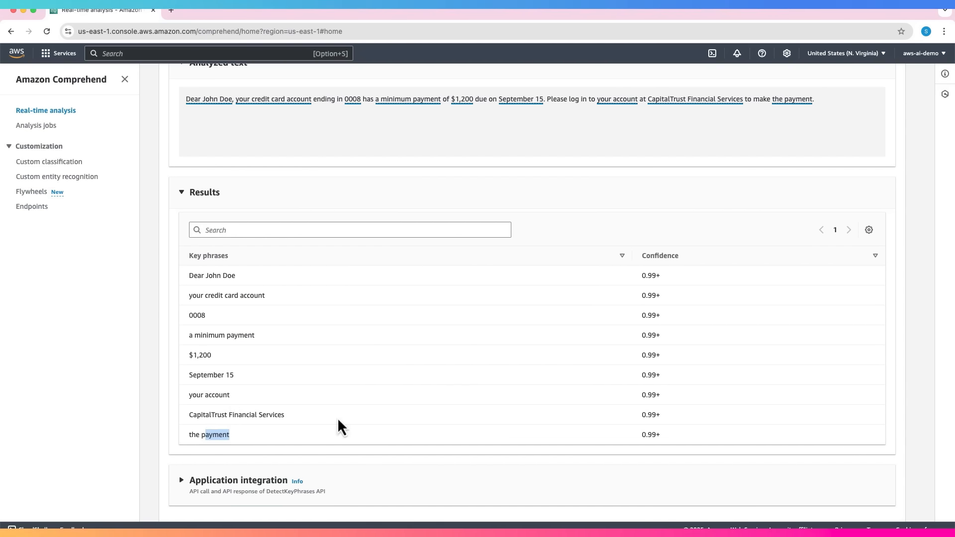
scroll(614, 262, "down", 1)
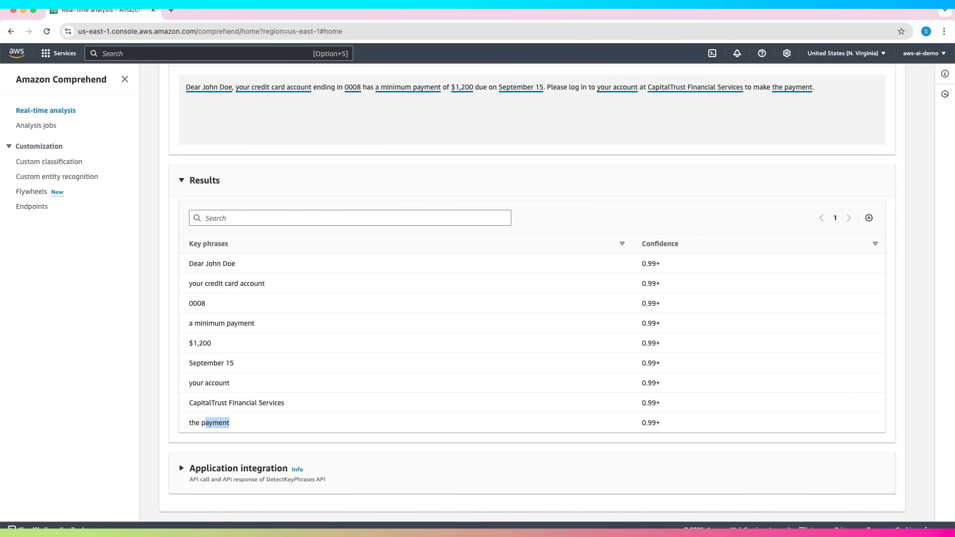
Step: Show the language insight and check the detected dominant language and its confidence
scroll(601, 379, "up", 5)
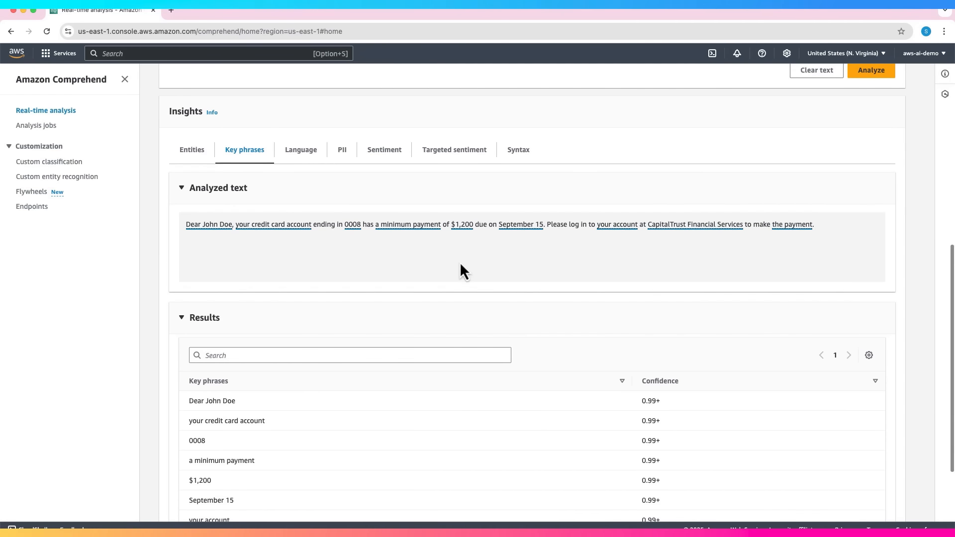
left_click(313, 155)
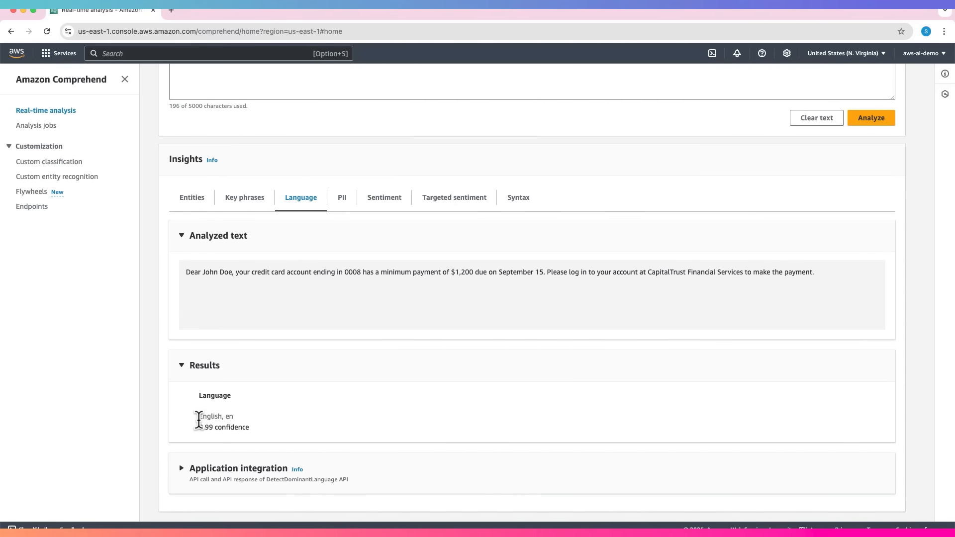
left_click_drag(199, 416, 260, 435)
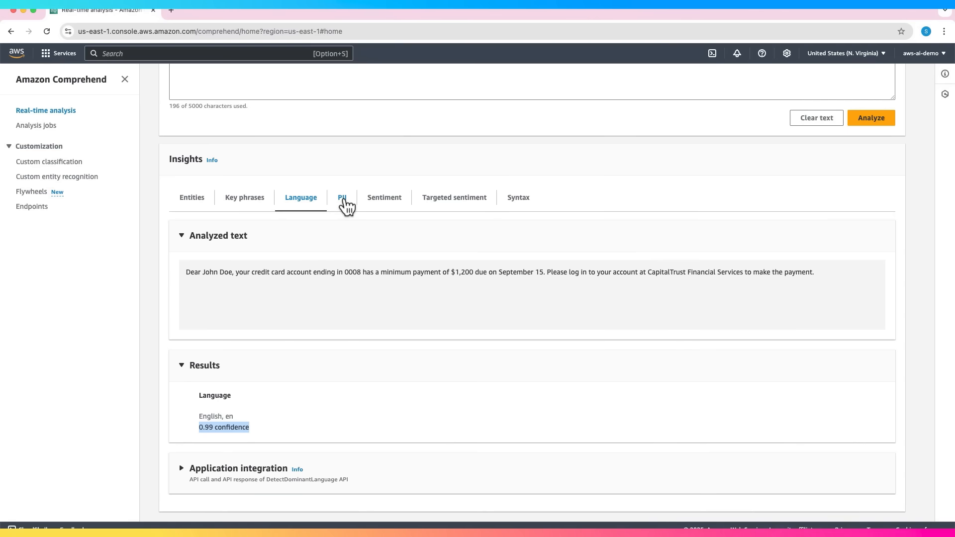
Step: Show the PII insight in Offsets mode and review the personal information entities and their types
left_click(345, 201)
scroll(396, 247, "down", 1)
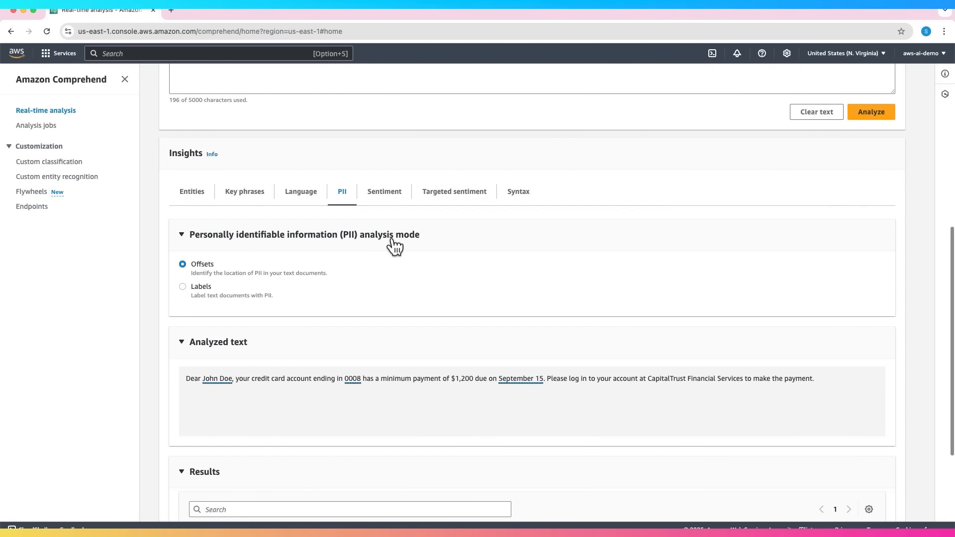
scroll(395, 246, "down", 4)
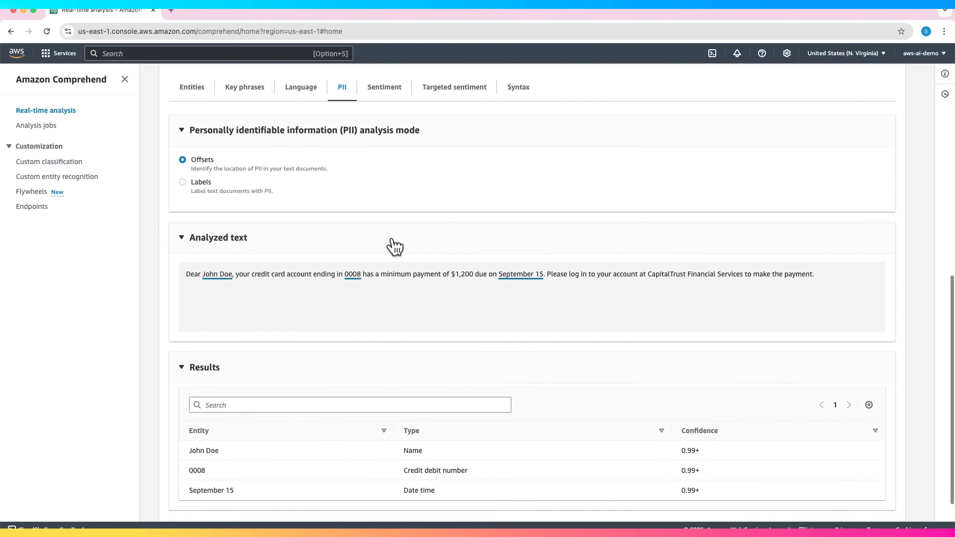
scroll(396, 247, "down", 3)
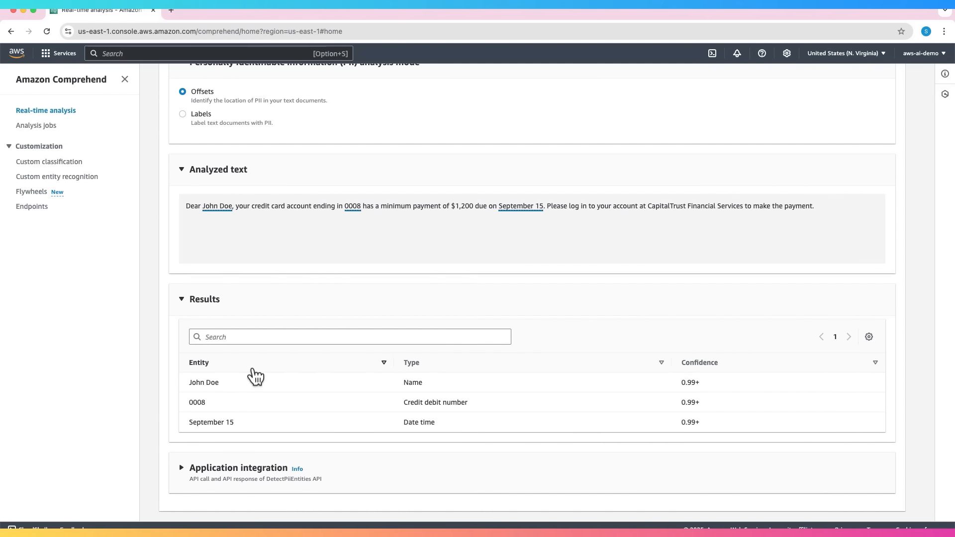
left_click_drag(190, 383, 192, 422)
left_click(249, 427)
Step: Show the sentiment insight and compare the confidence scores for neutral, positive, negative and mixed
scroll(454, 298, "up", 3)
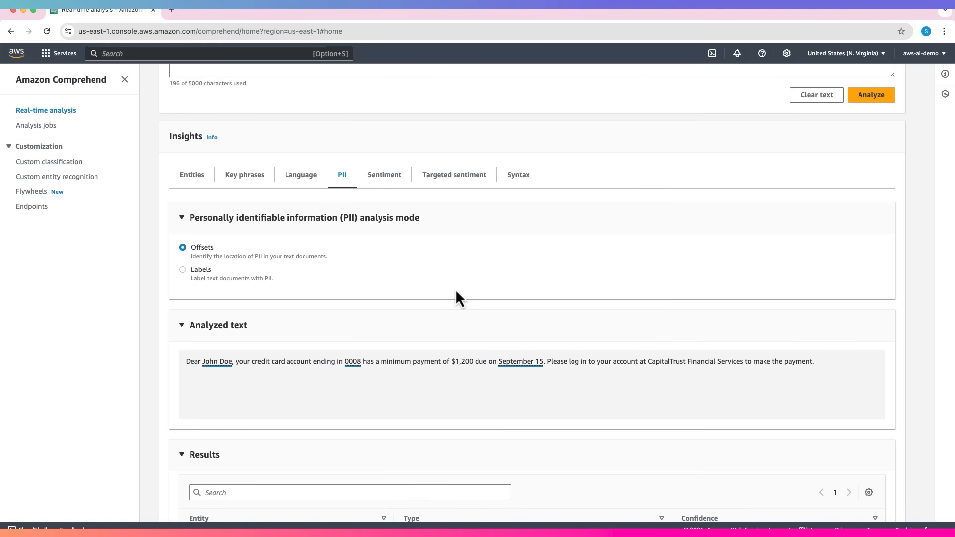
left_click(402, 183)
scroll(433, 229, "down", 2)
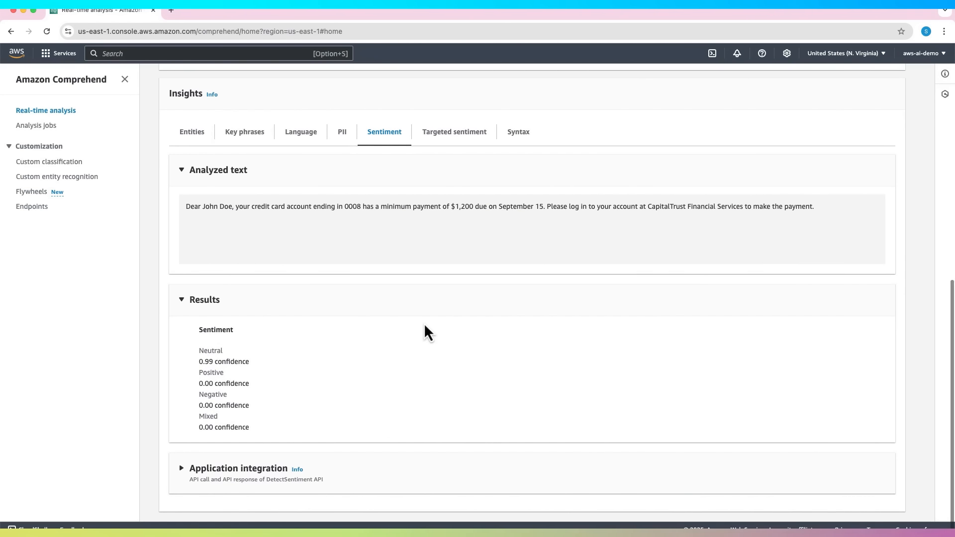
left_click_drag(199, 347, 204, 405)
left_click(260, 369)
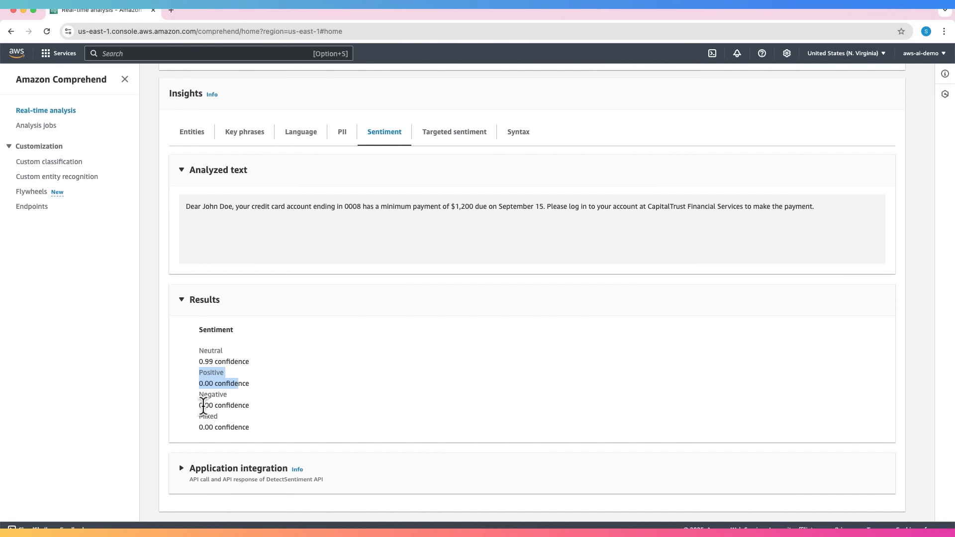
left_click(201, 404)
double_click(204, 396)
left_click_drag(185, 348, 248, 359)
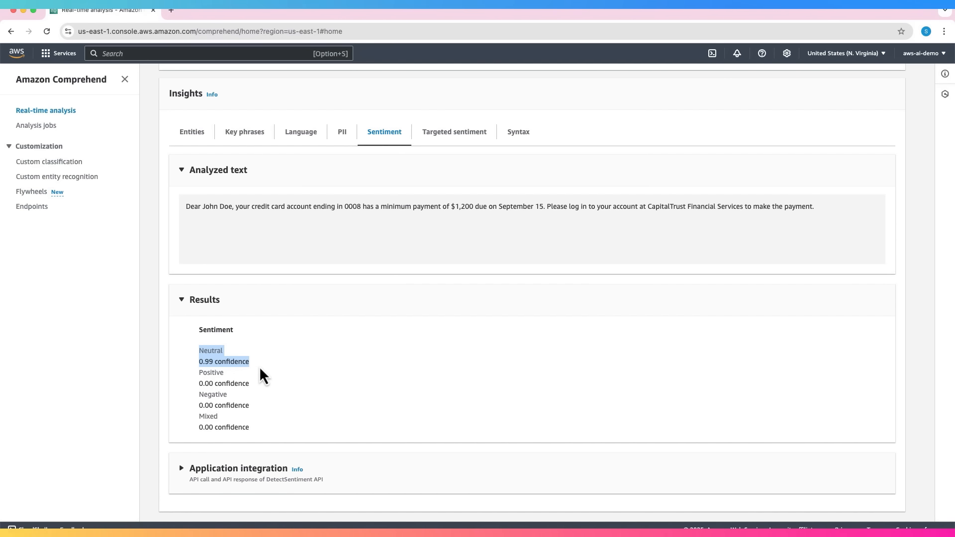
left_click(243, 427)
Step: Show the targeted sentiment insight and review the sentiment scores for each entity
scroll(344, 401, "up", 2)
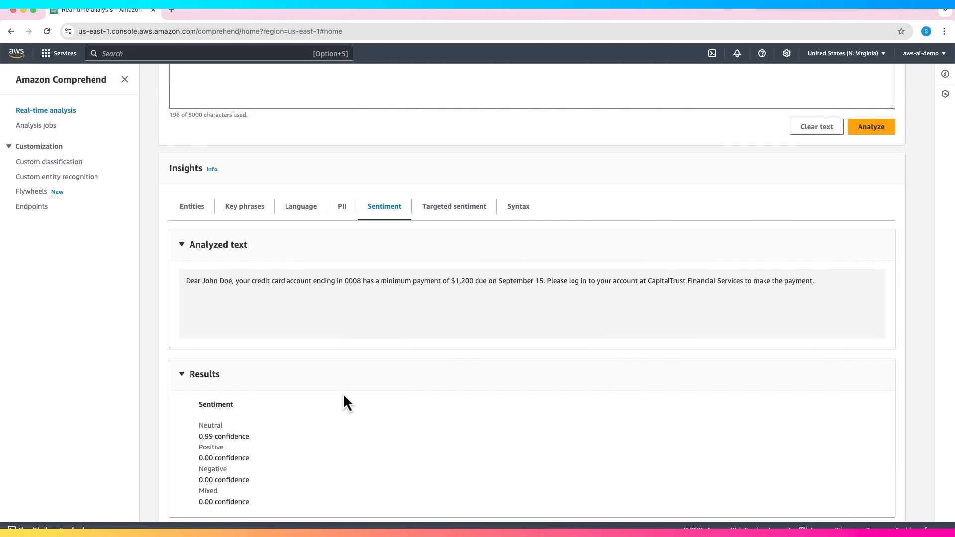
left_click(461, 208)
scroll(469, 260, "down", 3)
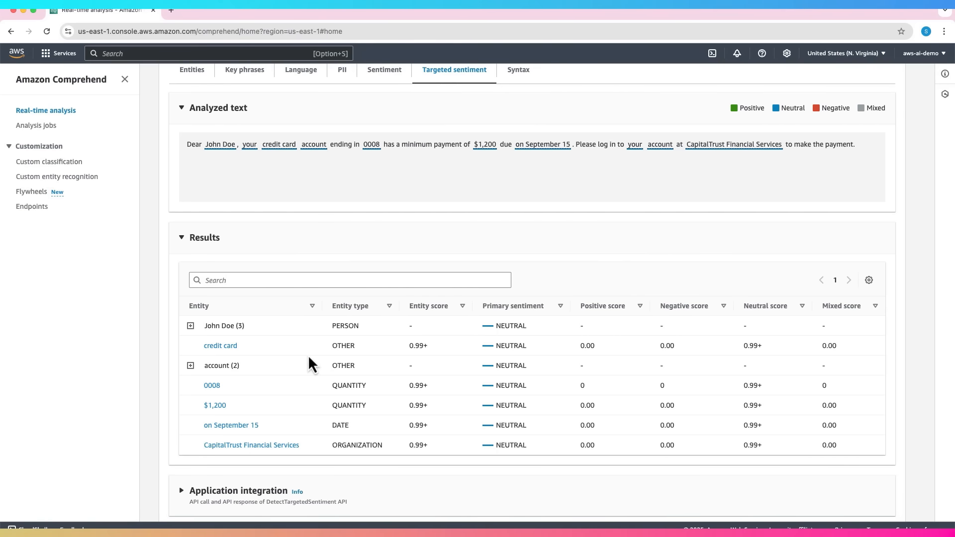
left_click_drag(223, 324, 699, 461)
left_click(699, 460)
Step: Show the syntax insight and review the part of speech assigned to each word
scroll(525, 130, "up", 1)
left_click(520, 118)
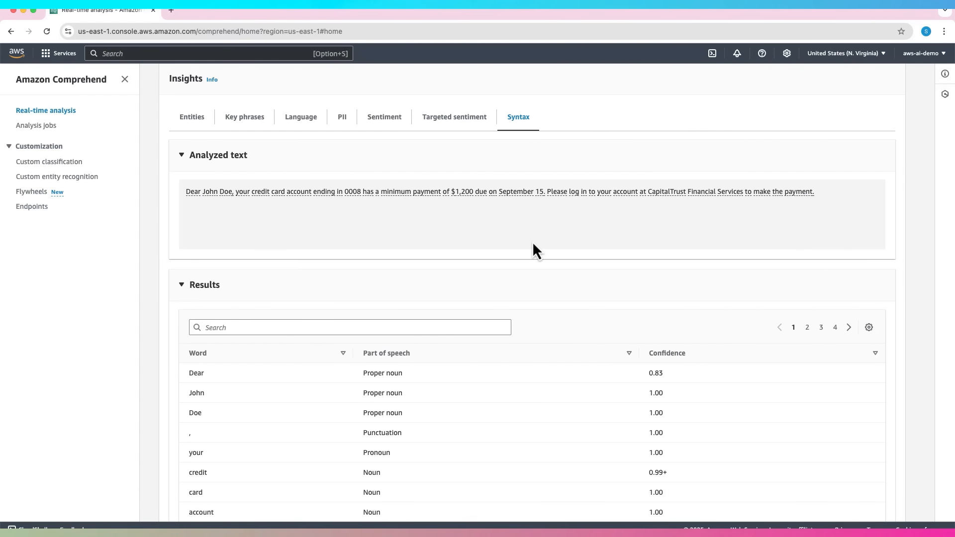
scroll(534, 244, "down", 2)
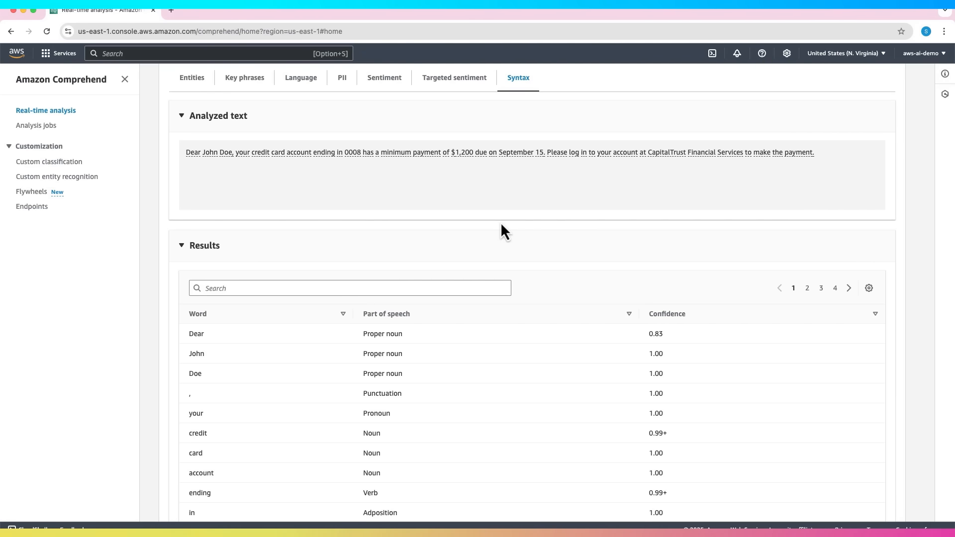
Step: Review the remaining syntax results for the analyzed message
scroll(501, 224, "down", 4)
left_click_drag(189, 243, 666, 424)
Step: Open the list of analysis jobs and copy the name of the existing CustomerFeedbackAnalysis job
left_click(36, 126)
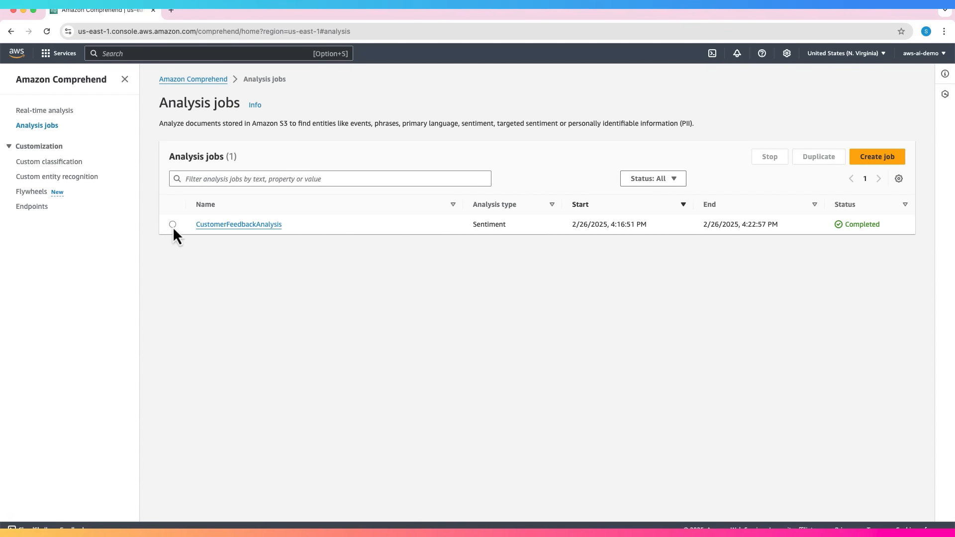
left_click_drag(283, 224, 194, 228)
right_click(274, 222)
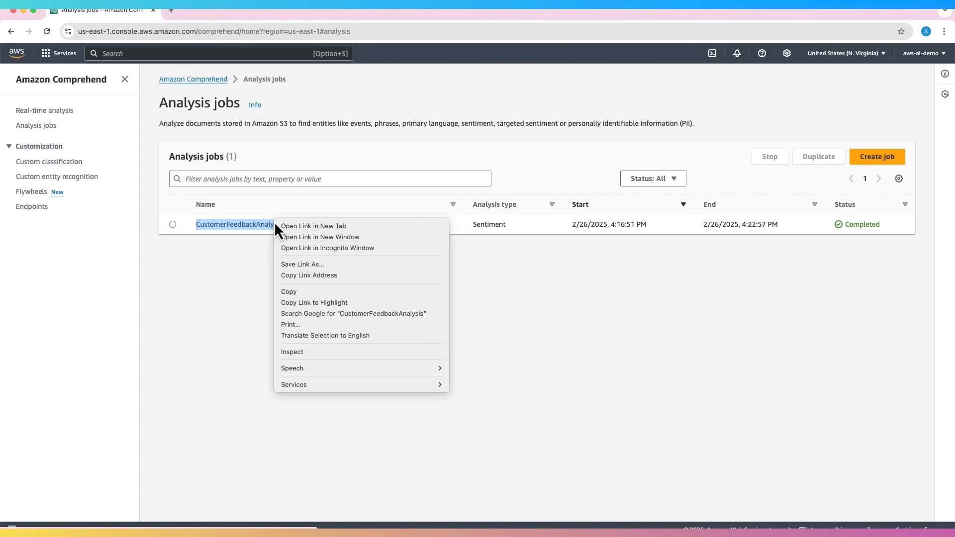
left_click(307, 290)
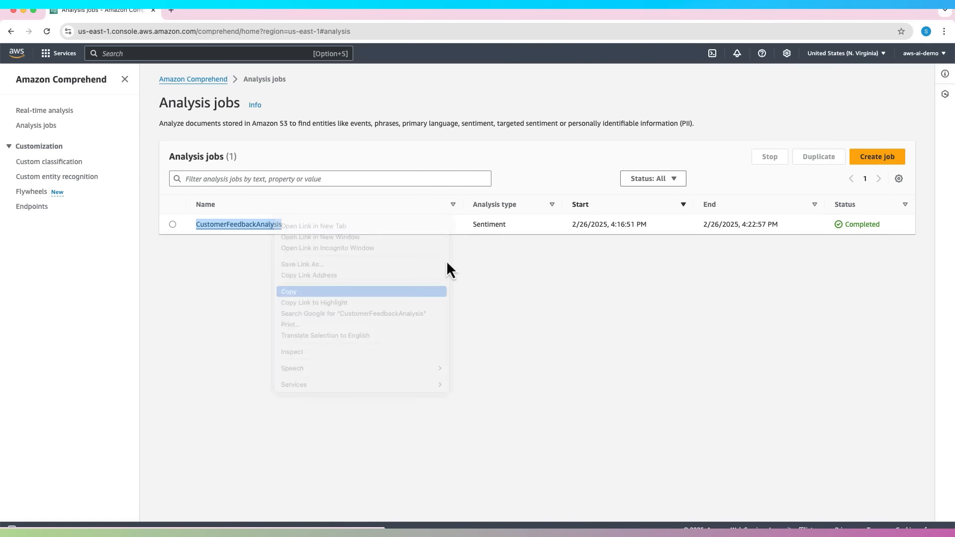
Step: Start creating a new analysis job and name it CustomerFeedbackAnalysis-New
left_click(888, 167)
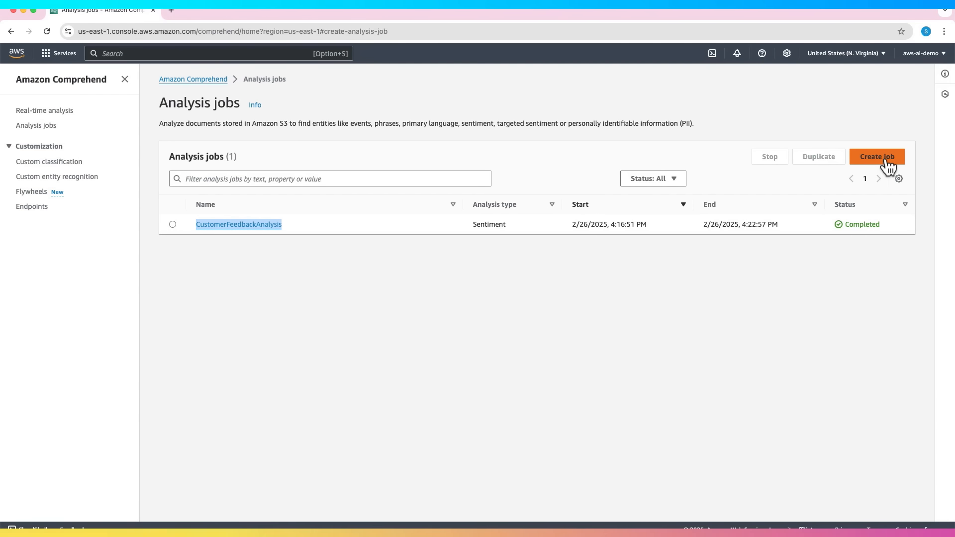
left_click(142, 183)
type("CustomerFeedbackAnalysis")
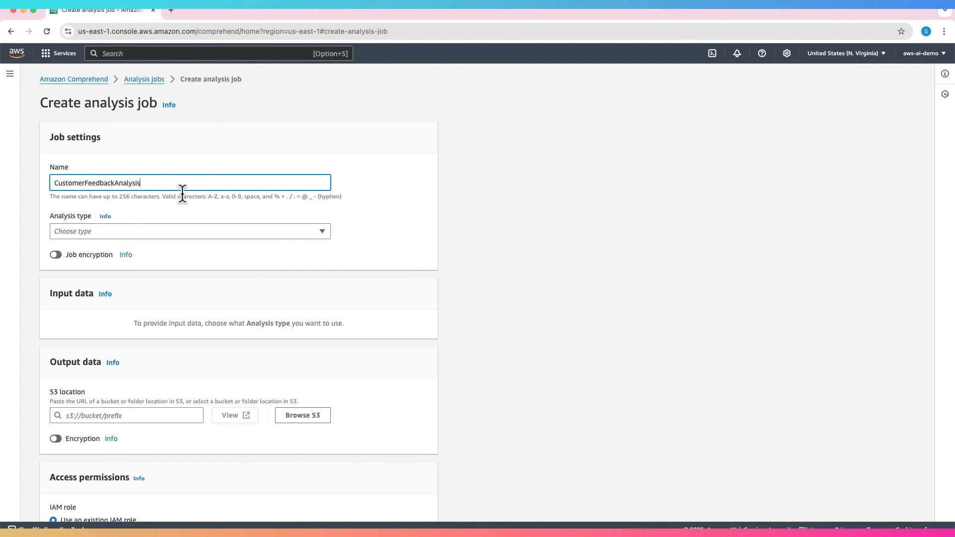
type("-New")
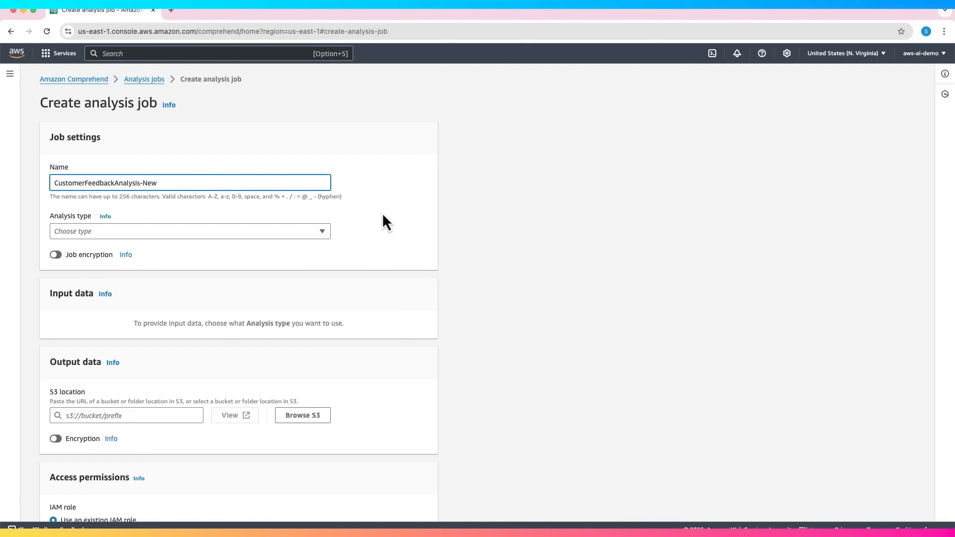
Step: Set the job's analysis type to Sentiment and its input document language to English
scroll(384, 219, "down", 2)
left_click(321, 185)
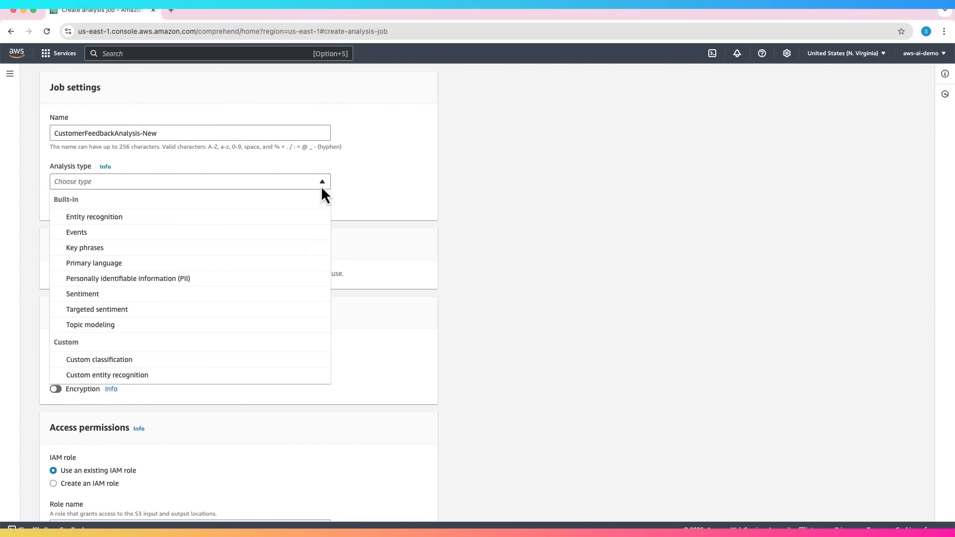
left_click(127, 296)
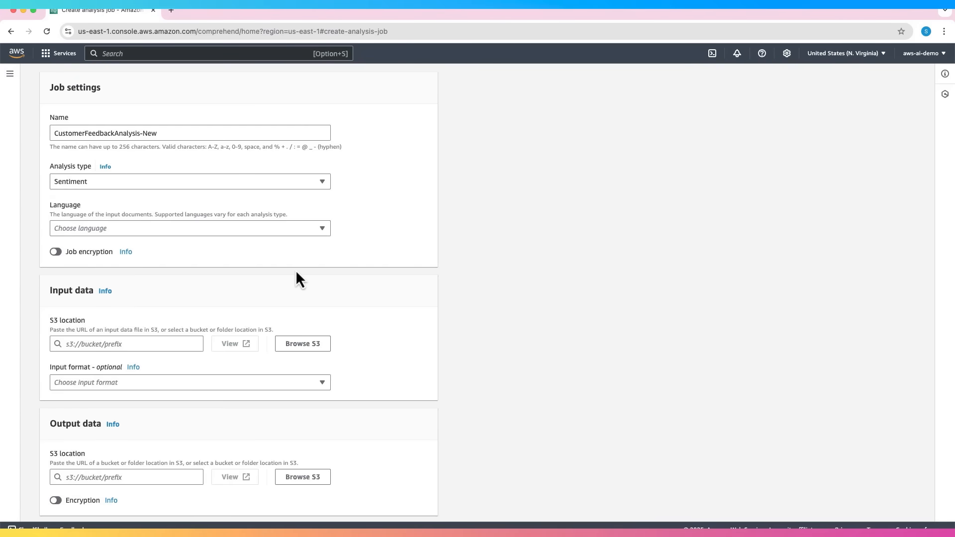
scroll(296, 269, "down", 2)
left_click(322, 167)
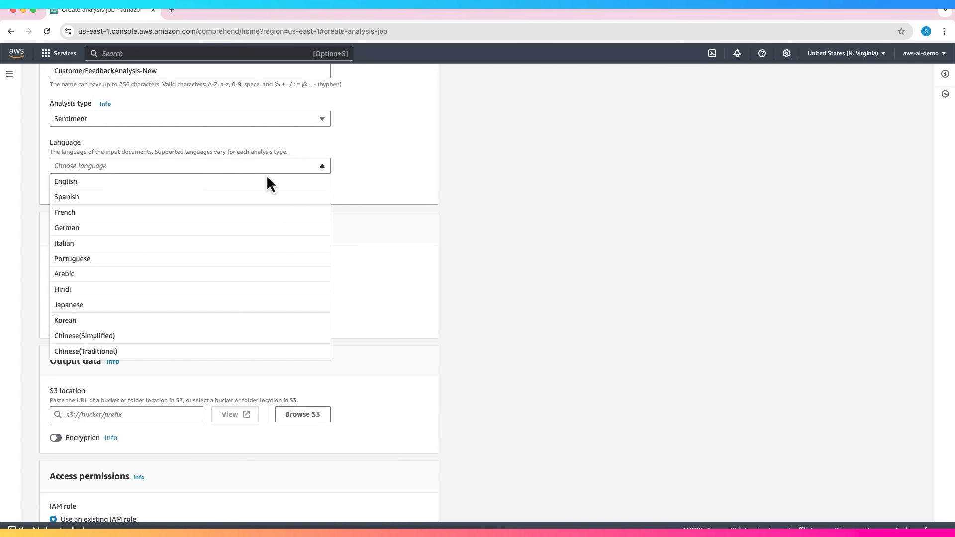
left_click(245, 181)
Step: Browse the S3 buckets available for the job's input data without choosing one
scroll(405, 221, "down", 1)
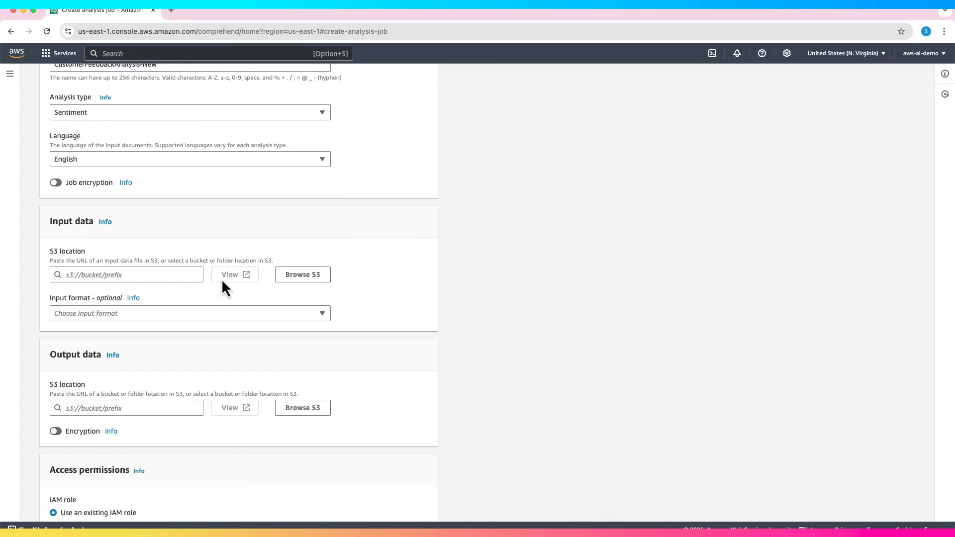
left_click(291, 278)
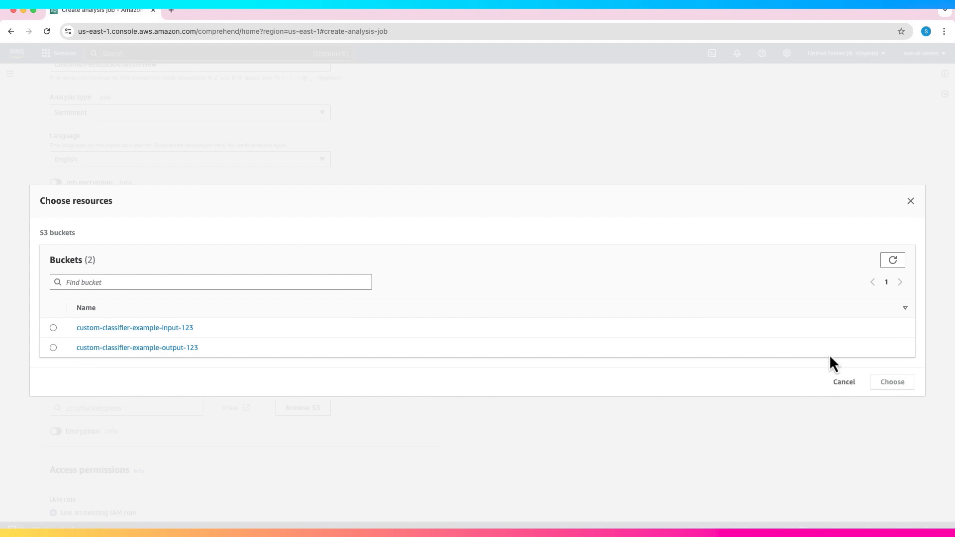
left_click(844, 383)
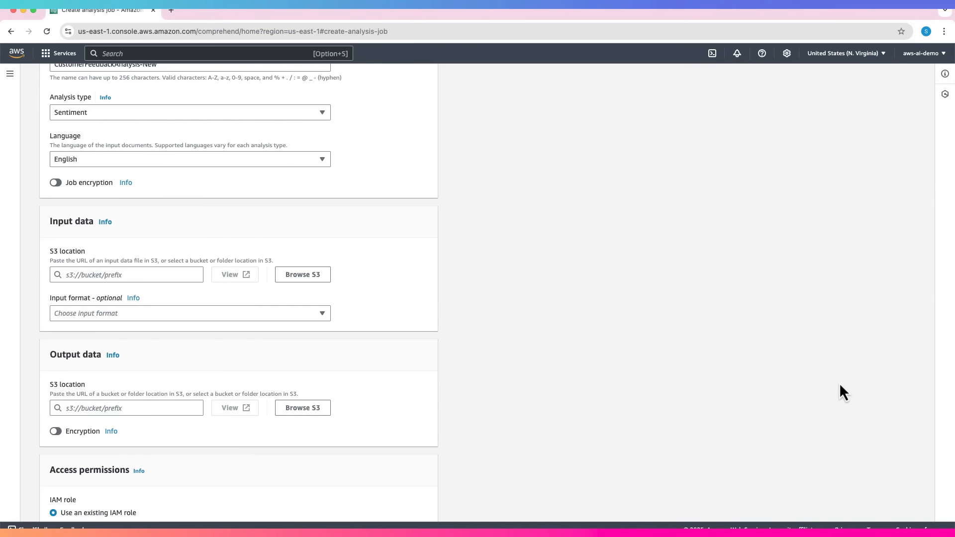
Step: Duplicate the browser tab and open the S3 service in the new tab
right_click(109, 14)
left_click(129, 80)
left_click(152, 53)
type("s3")
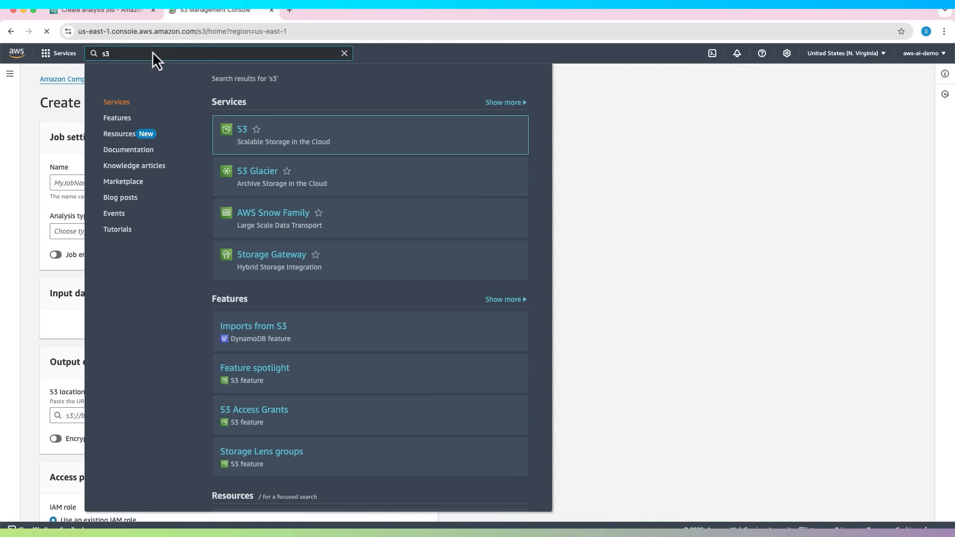
key("Return")
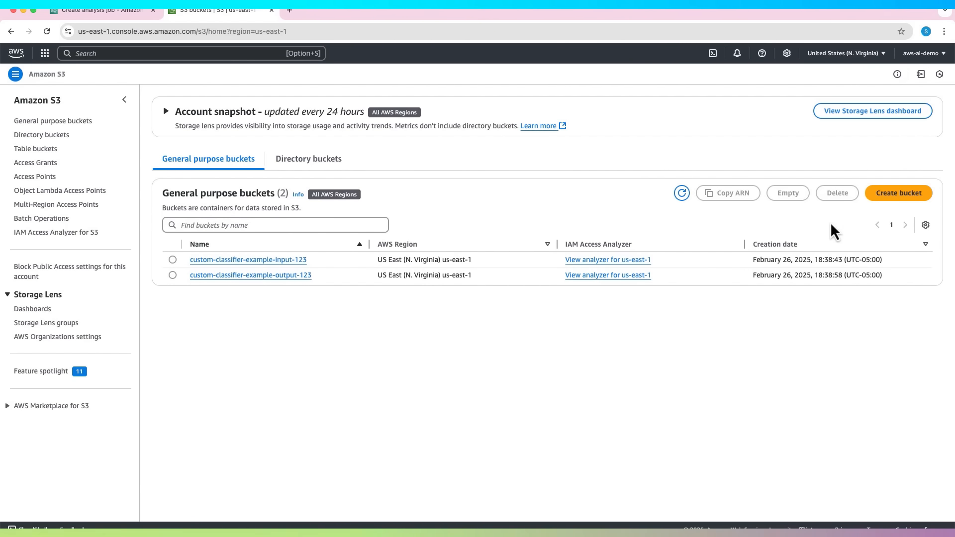
Step: Create a general purpose bucket named customer-feedback-analysis-example-input-123 with the default settings
left_click(898, 193)
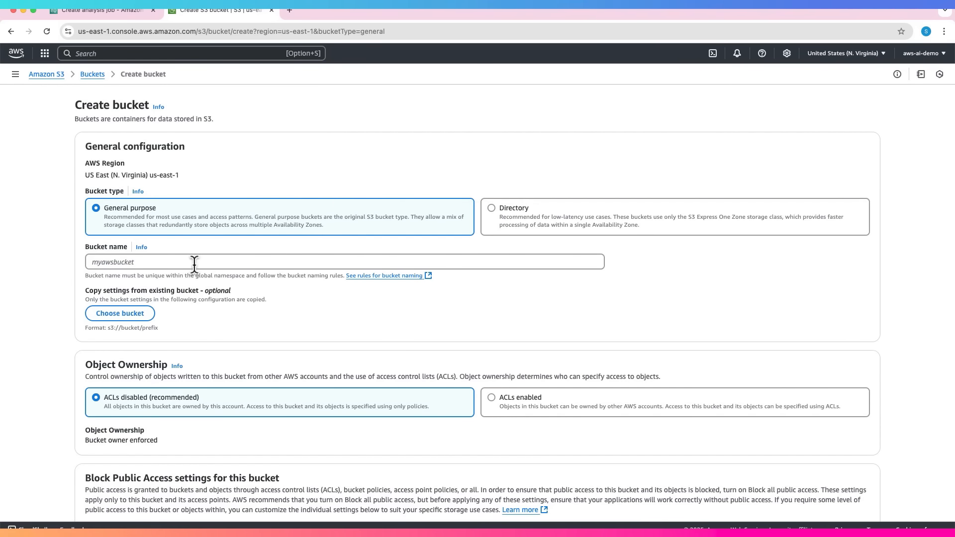
left_click(132, 262)
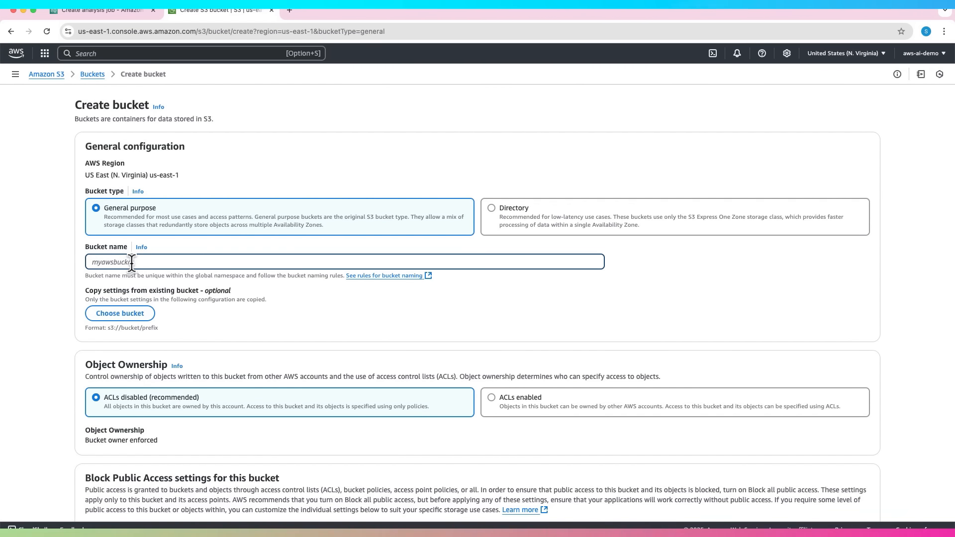
type("c")
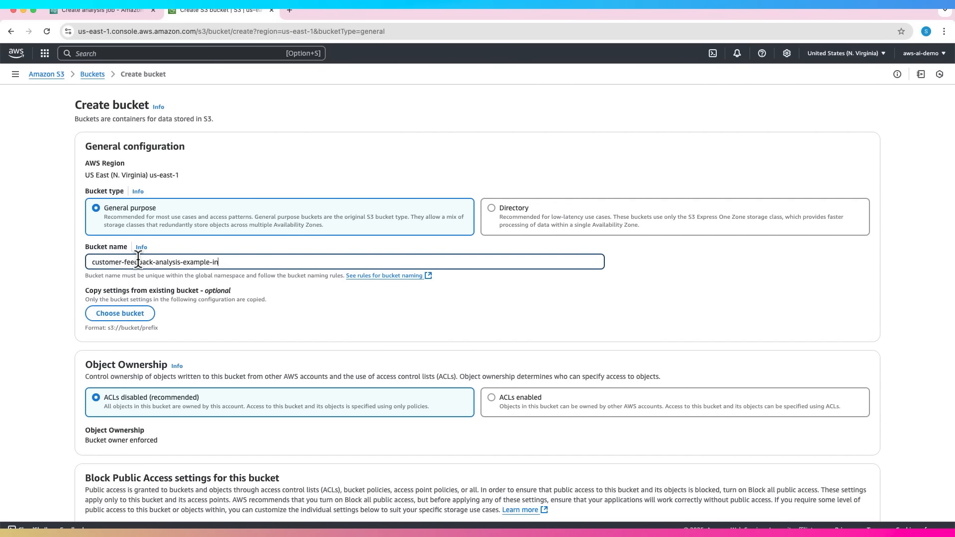
scroll(280, 354, "down", 15)
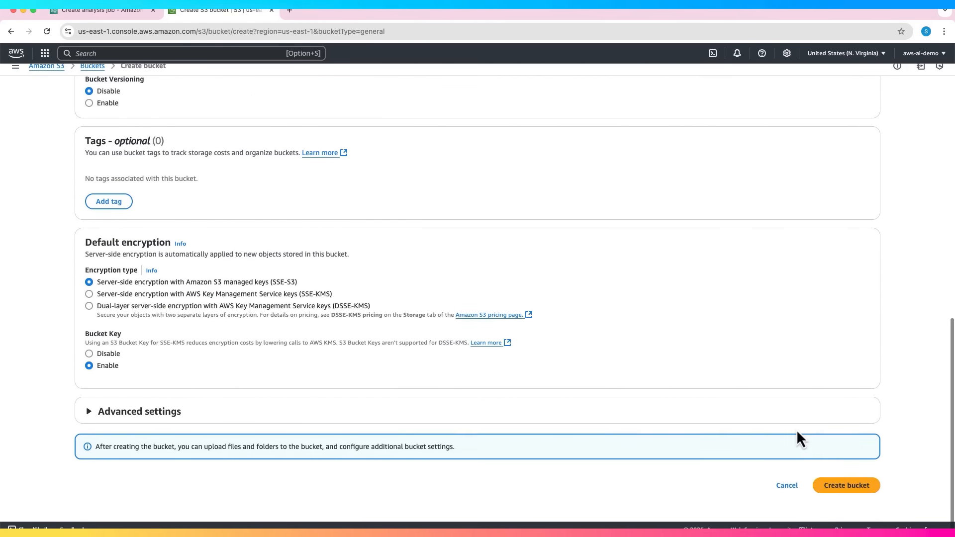
left_click(851, 495)
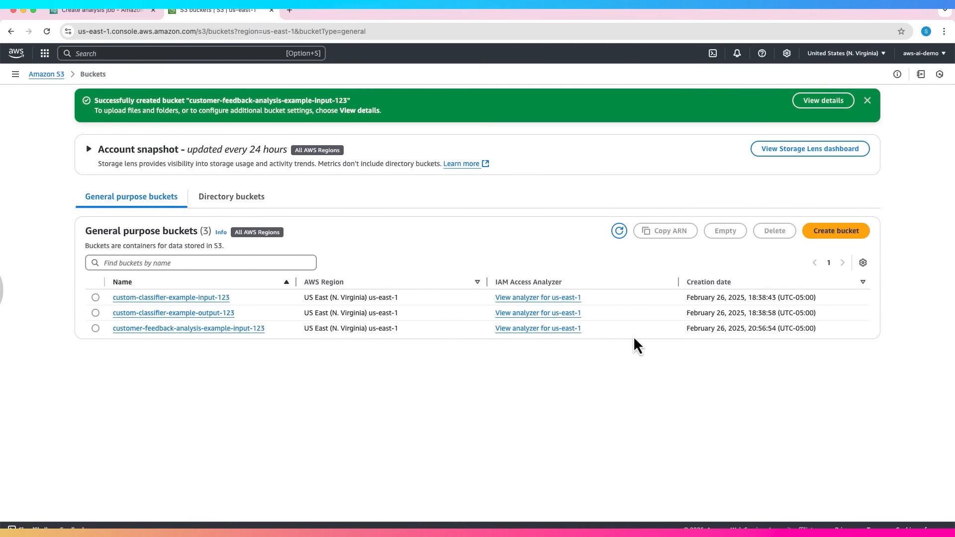
Step: Create a second general purpose bucket named customer-feedback-analysis-example-output-123 with the default settings
left_click(840, 232)
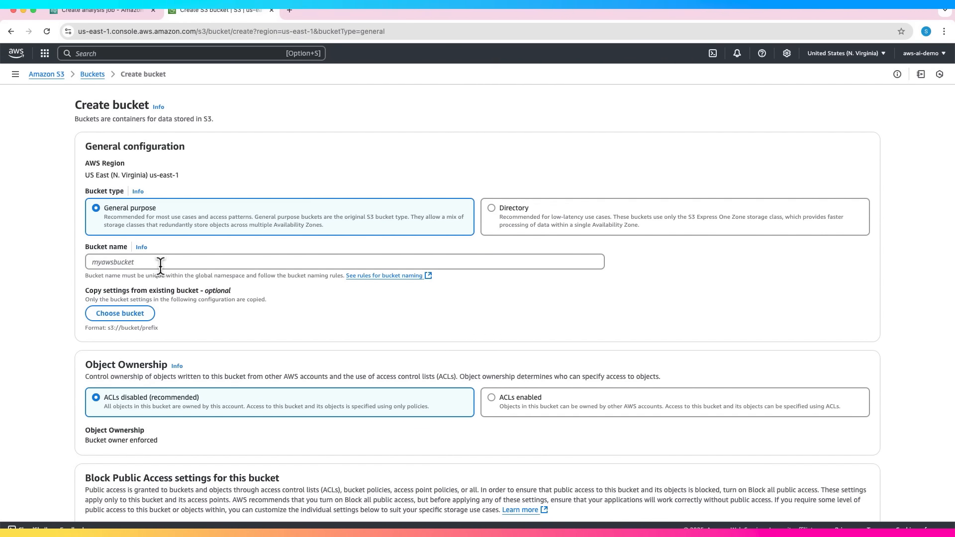
left_click(160, 266)
type("customer-feedback-analysis-example-input-123")
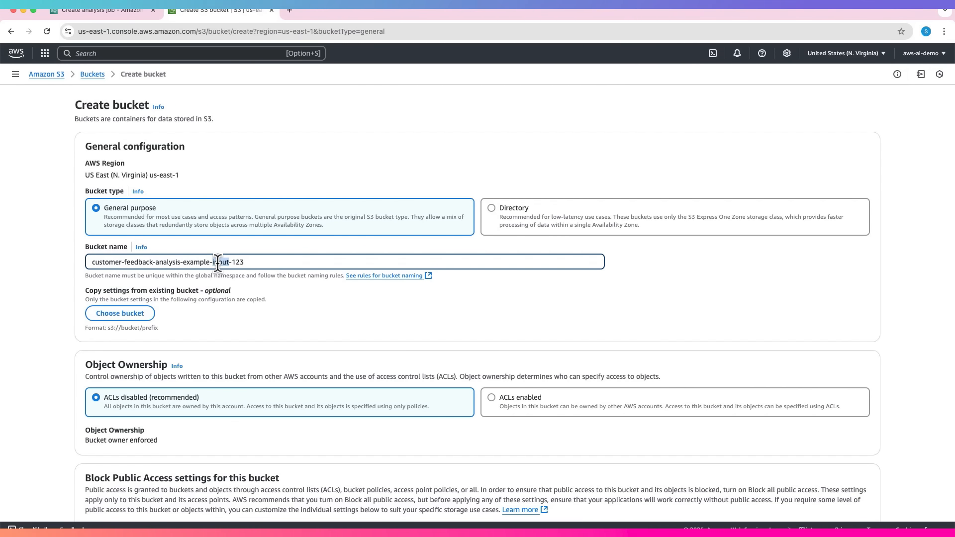
type("out")
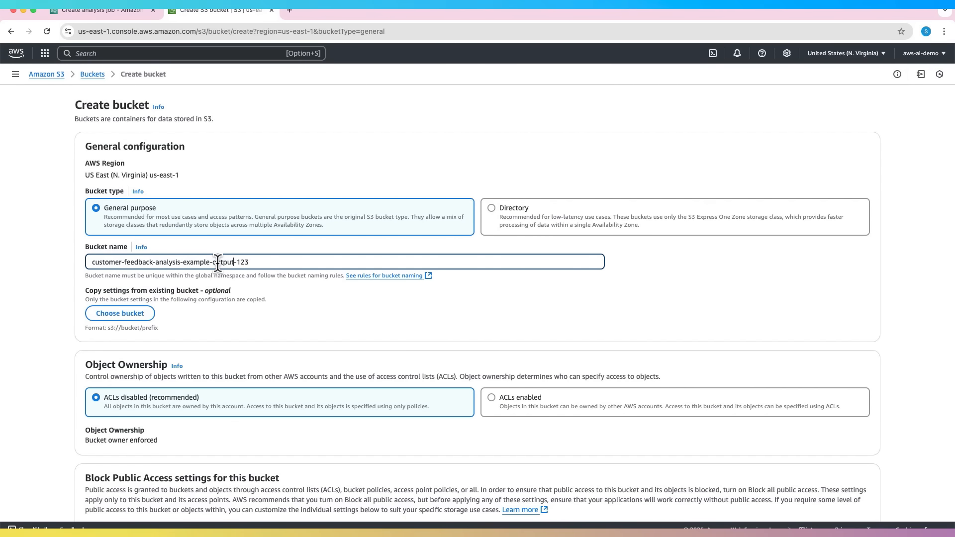
scroll(793, 357, "down", 15)
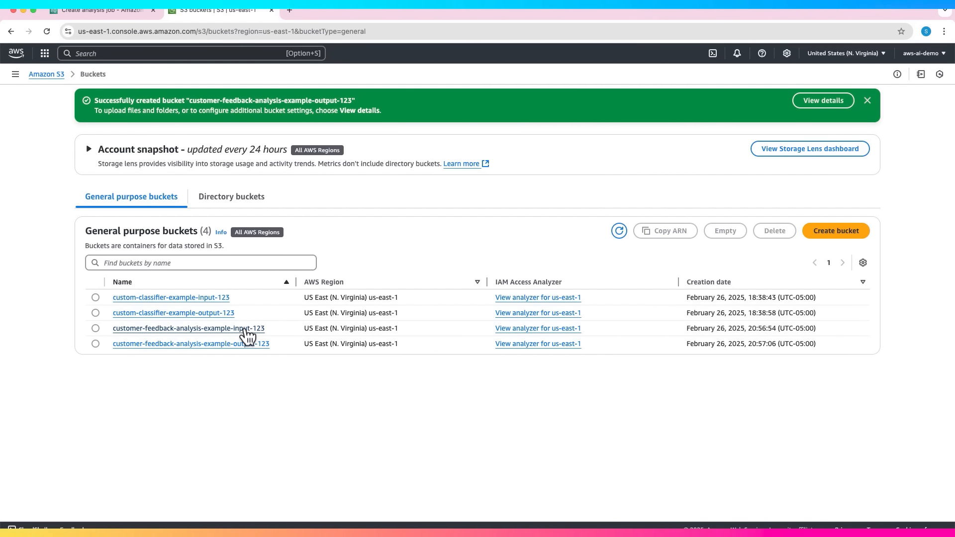
Step: In the customer-feedback-analysis-example-input-123 bucket, start an upload and add the two product-review and three service-review files
left_click(247, 330)
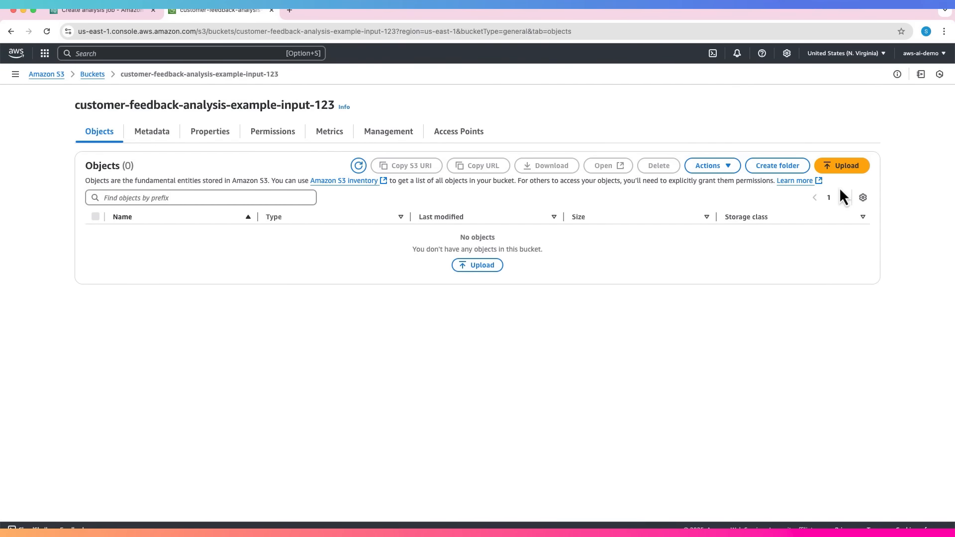
left_click(842, 166)
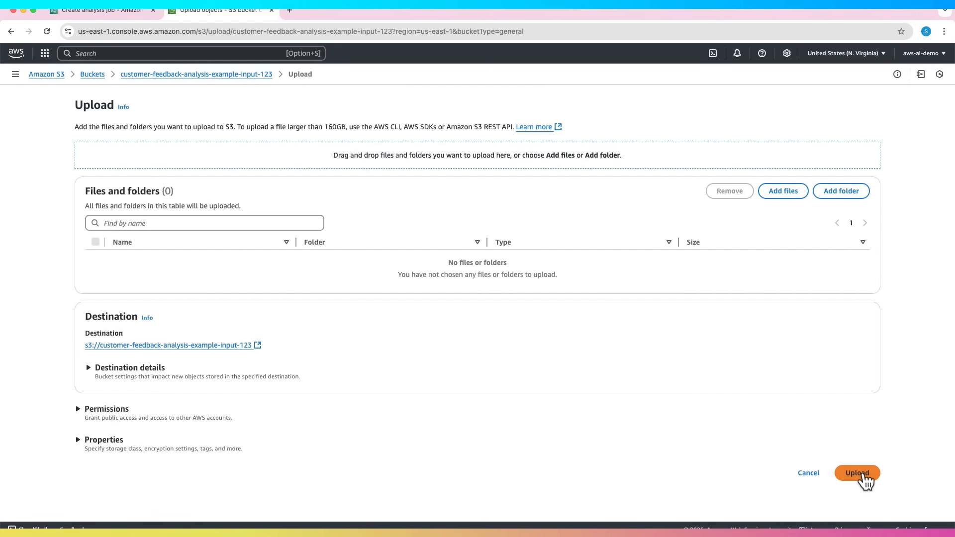
left_click(787, 195)
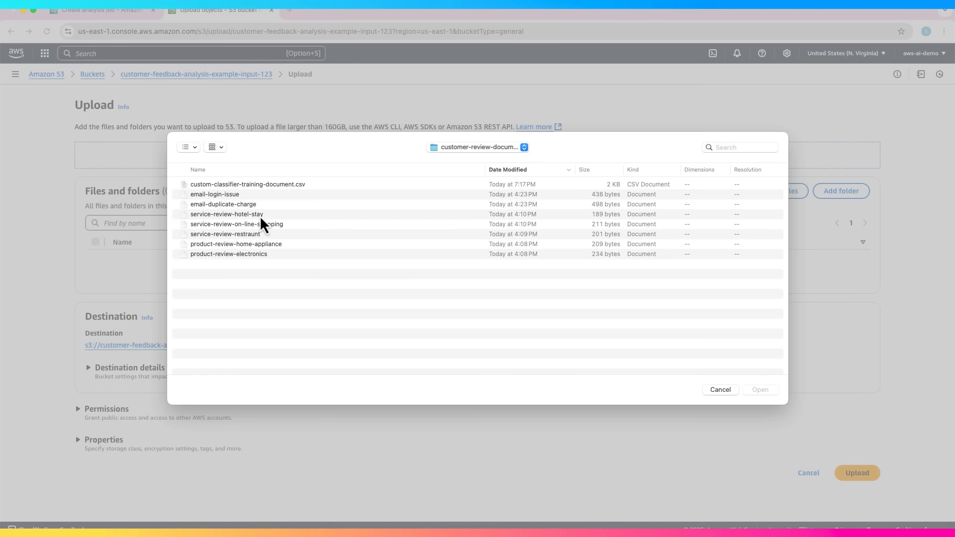
left_click(267, 256)
key("shift+Up")
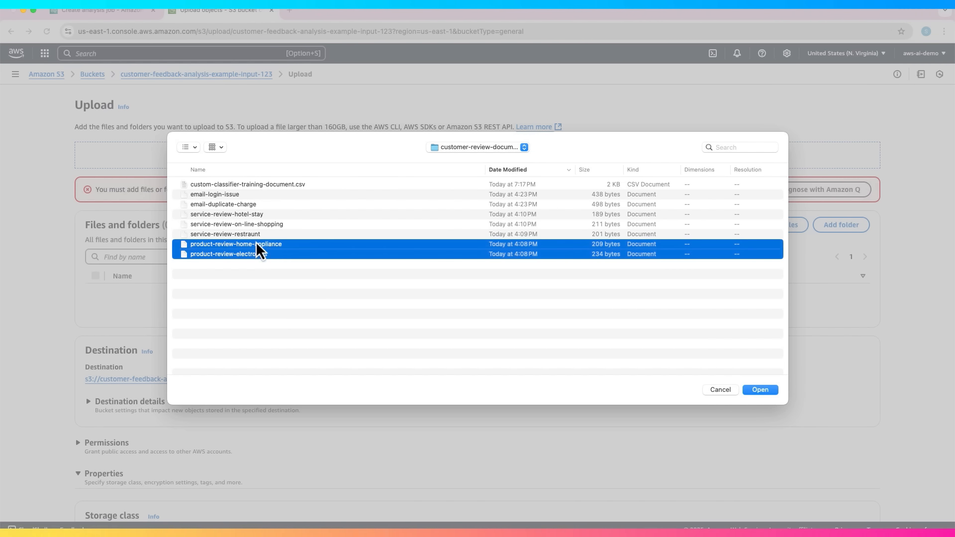
key("shift+Up")
key("shift+Up")
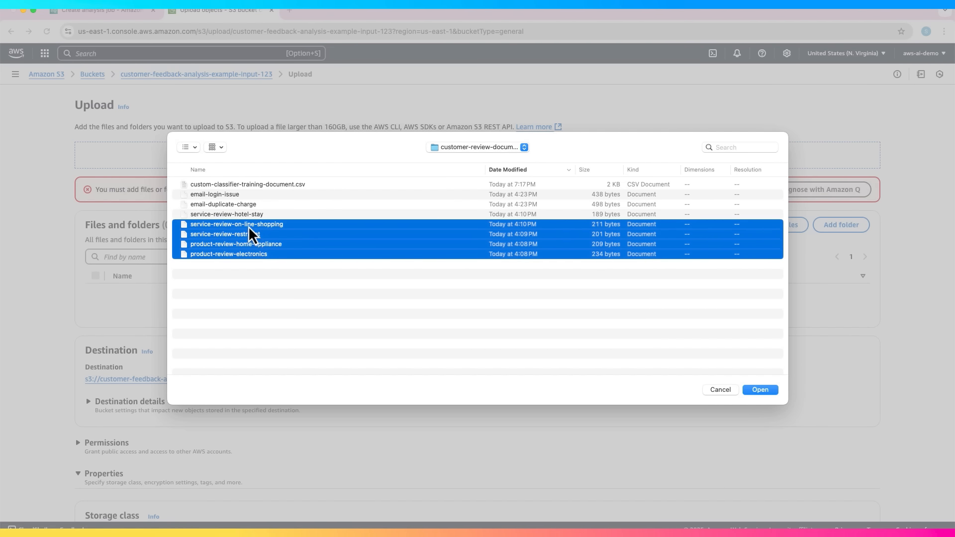
key("shift+Up")
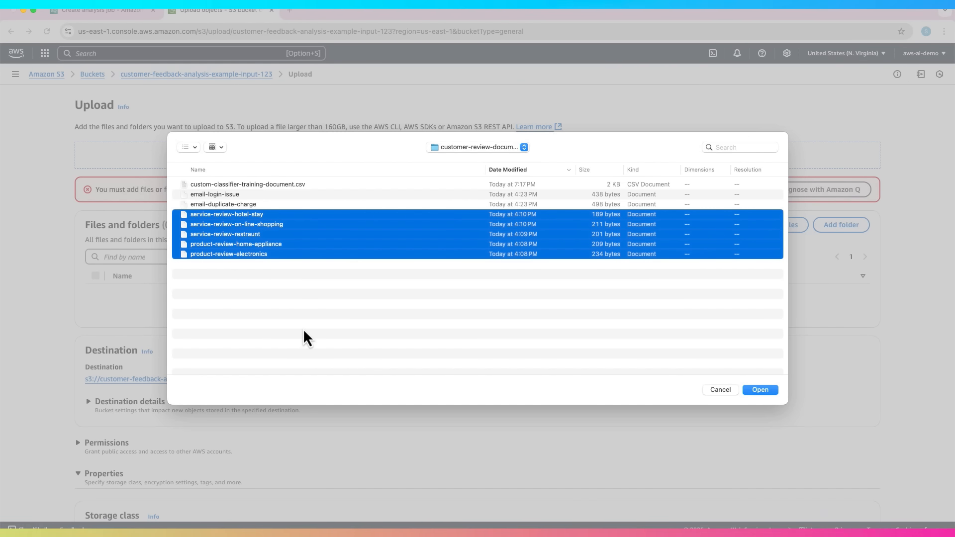
left_click(760, 390)
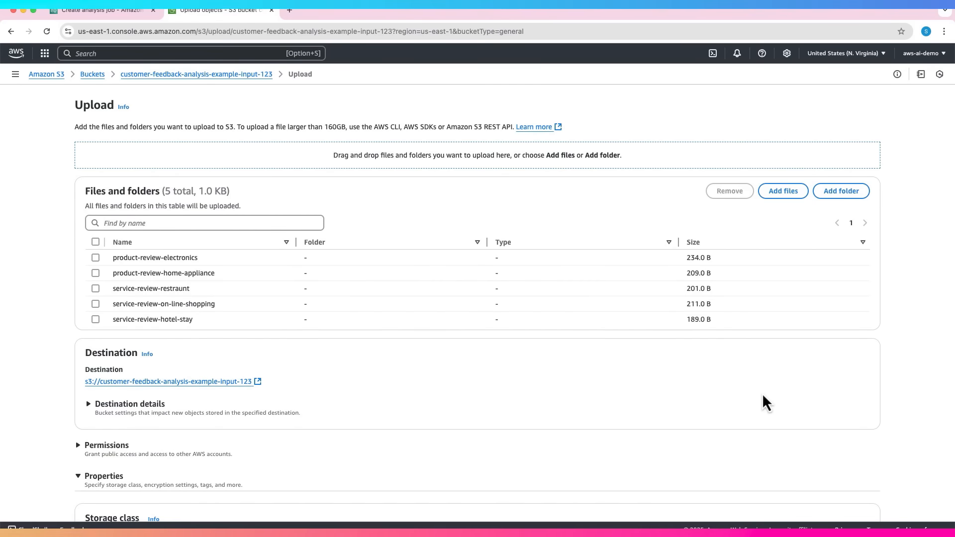
Step: Upload the added review files with the Standard storage class and close the upload status page
scroll(762, 393, "down", 20)
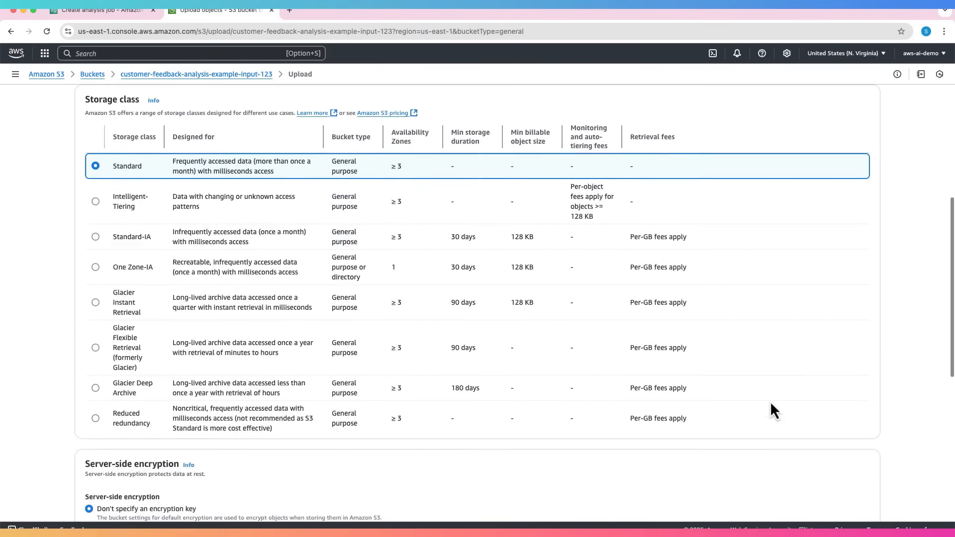
left_click(857, 494)
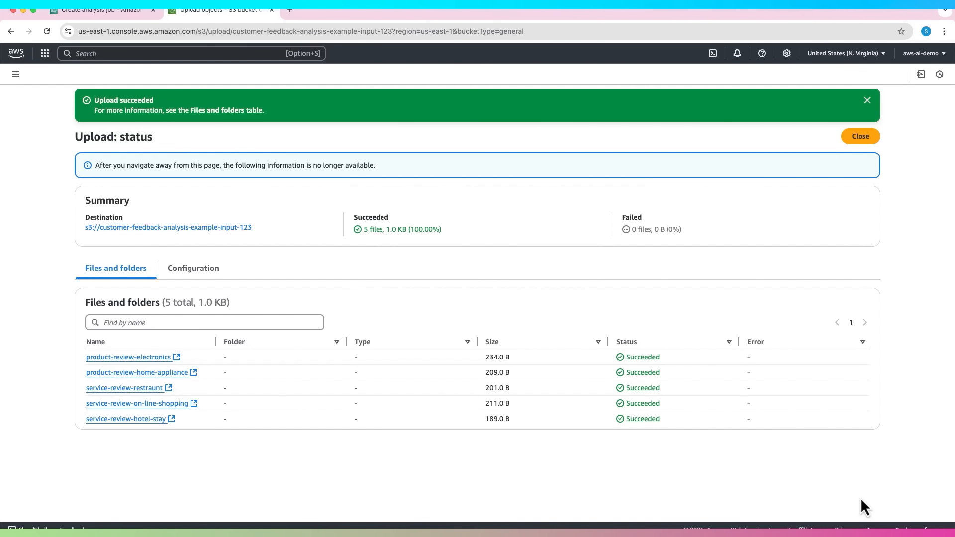
left_click(860, 140)
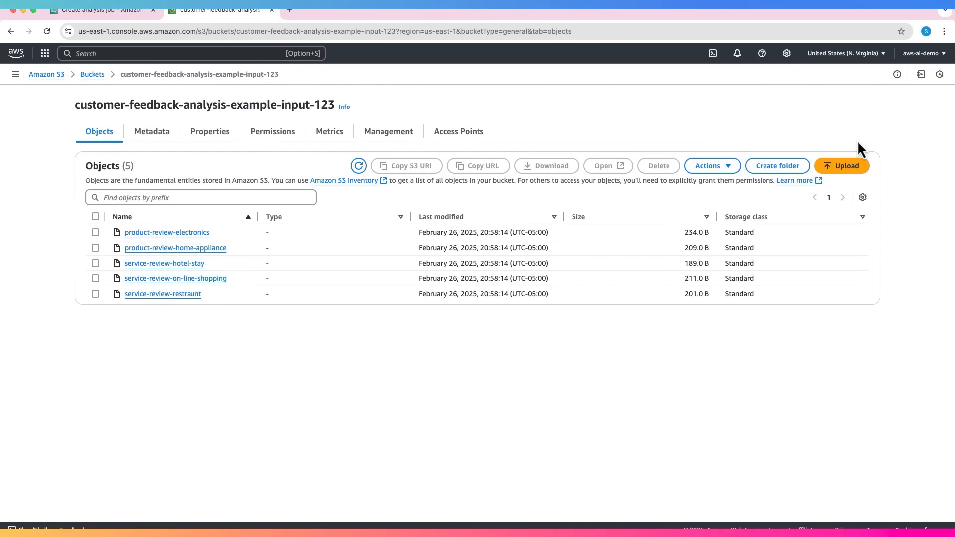
Step: Return to the Comprehend analysis job form and set the input data location to the customer-feedback-analysis-example-input-123 bucket
left_click(122, 11)
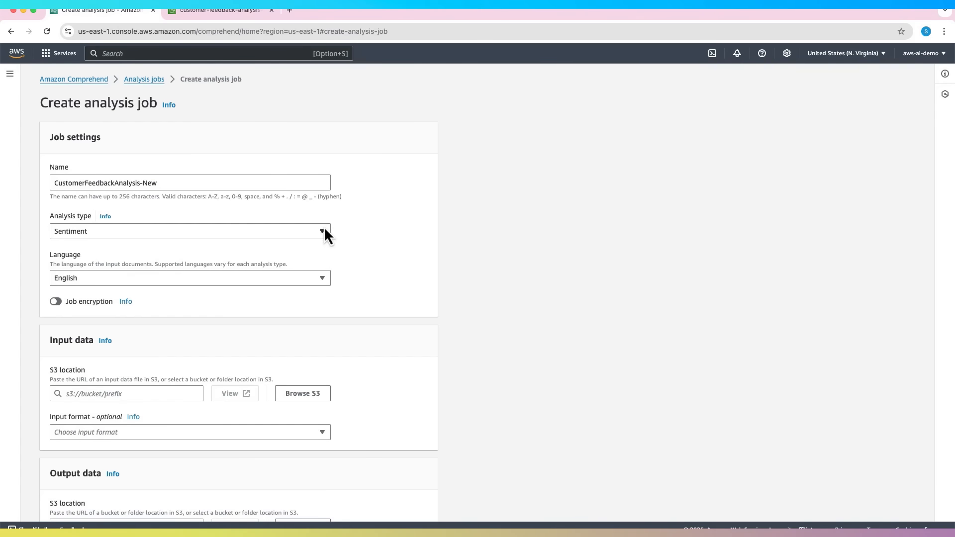
scroll(169, 261, "down", 5)
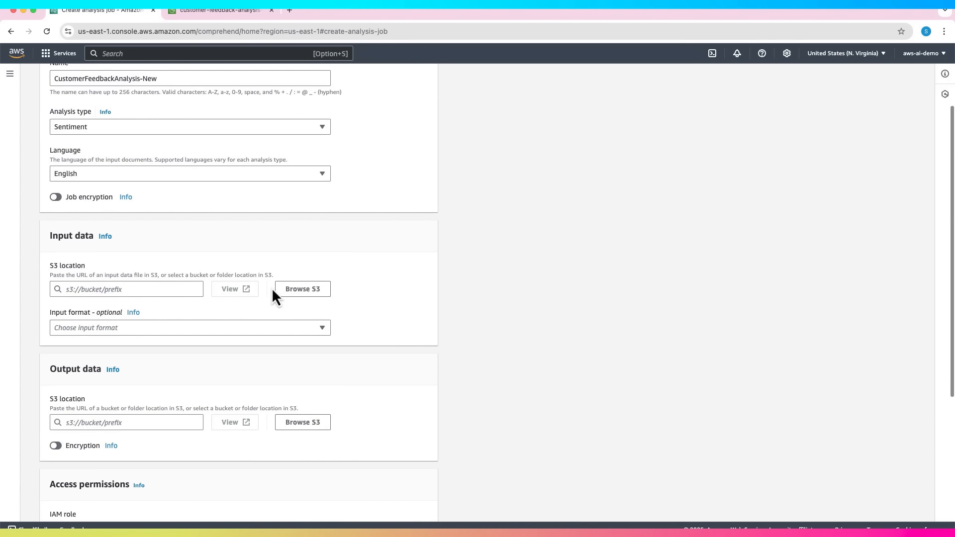
left_click(302, 290)
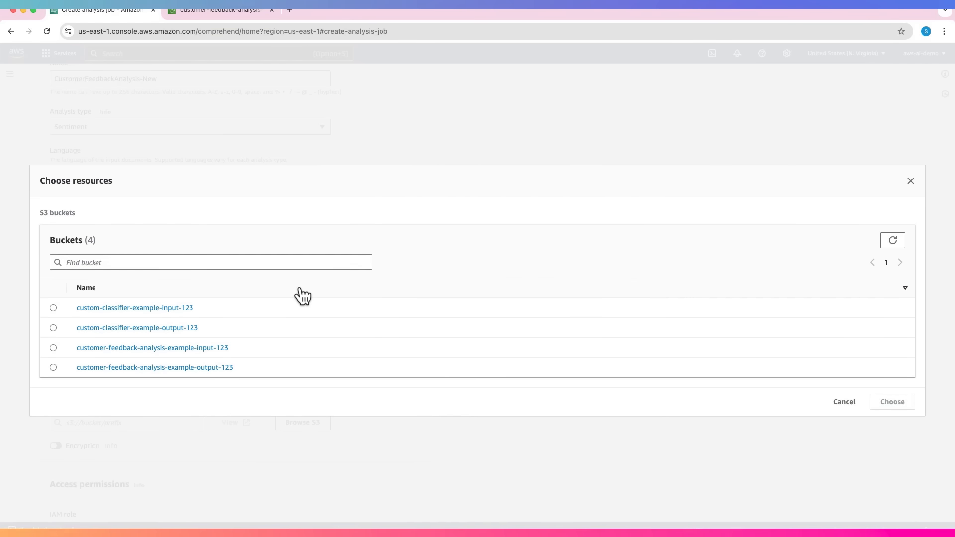
left_click(53, 348)
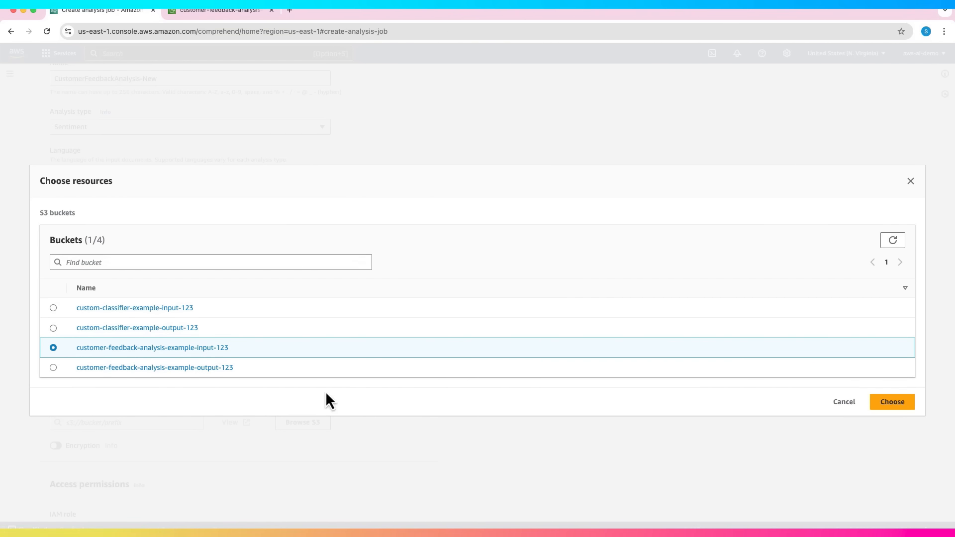
left_click(879, 401)
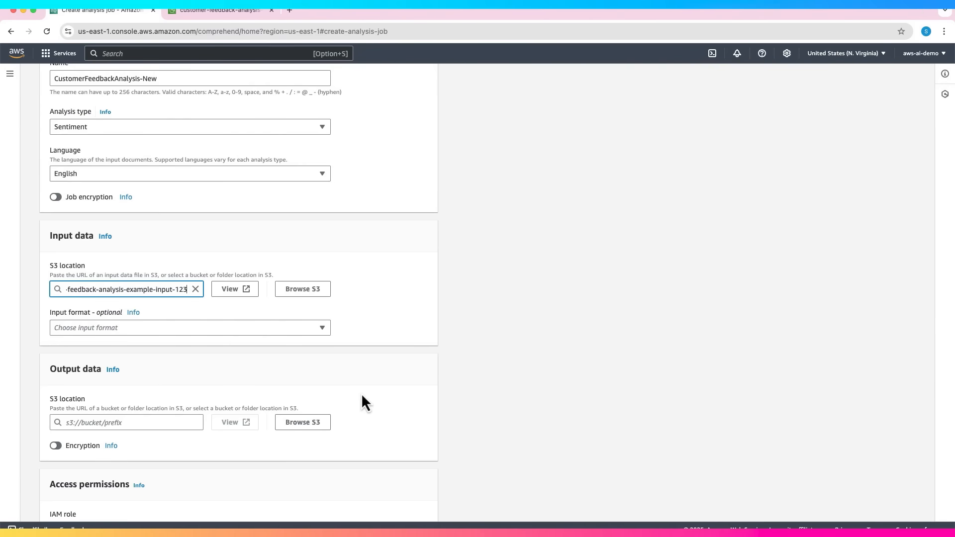
Step: Set the job's output data location to the customer-feedback-analysis-example-output-123 bucket
scroll(361, 393, "down", 5)
left_click(320, 279)
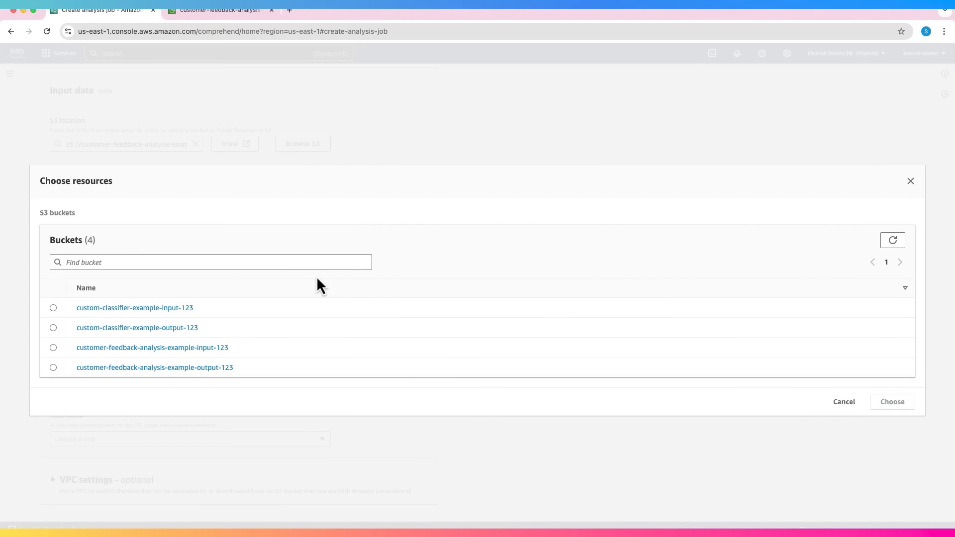
left_click(54, 368)
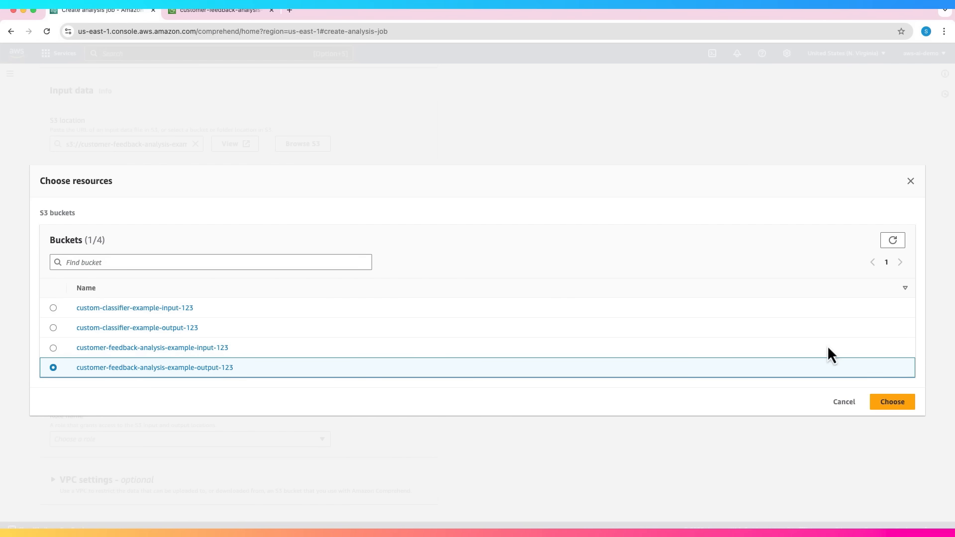
left_click(892, 402)
Step: Choose to create an IAM role with the name suffix CustomerFeedbackAnalysisIAMRole for the input and output buckets, and create the analysis job
scroll(638, 396, "down", 3)
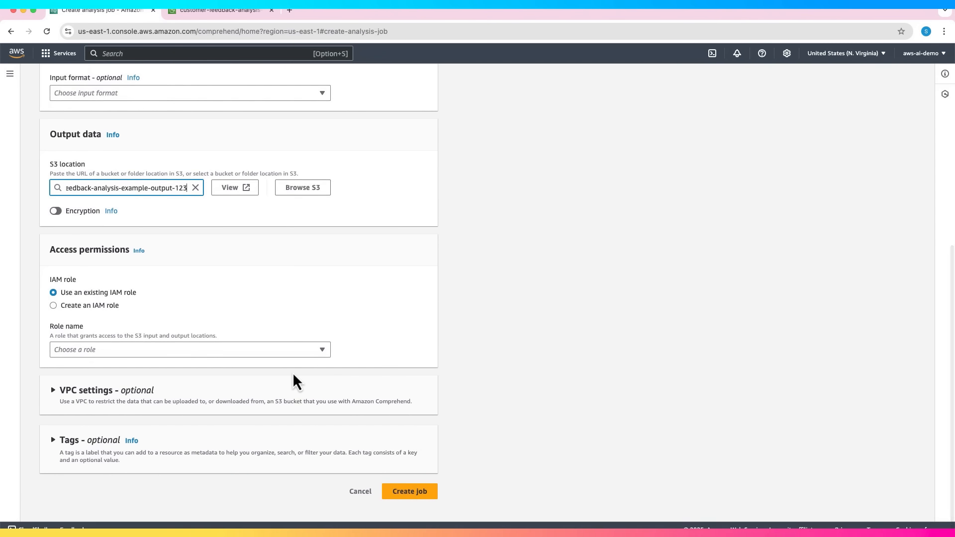
left_click(54, 306)
left_click(184, 397)
scroll(133, 392, "up", 2)
scroll(134, 393, "up", 4)
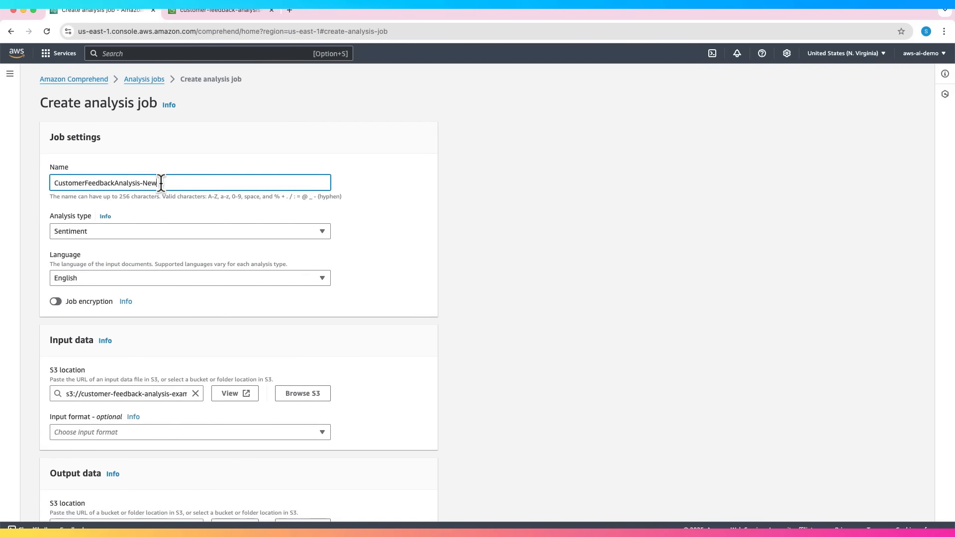
left_click_drag(164, 185, 40, 186)
scroll(145, 234, "down", 7)
left_click(94, 351)
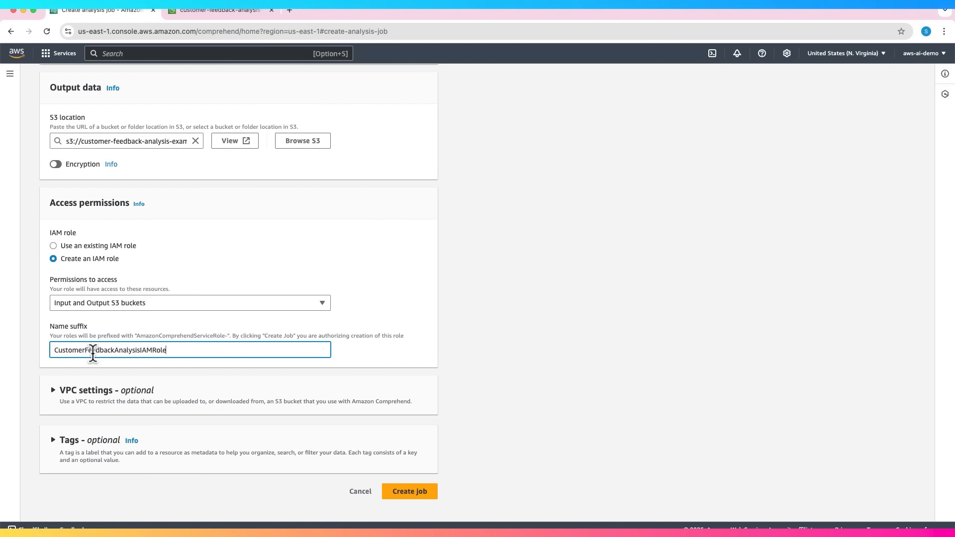
left_click(422, 496)
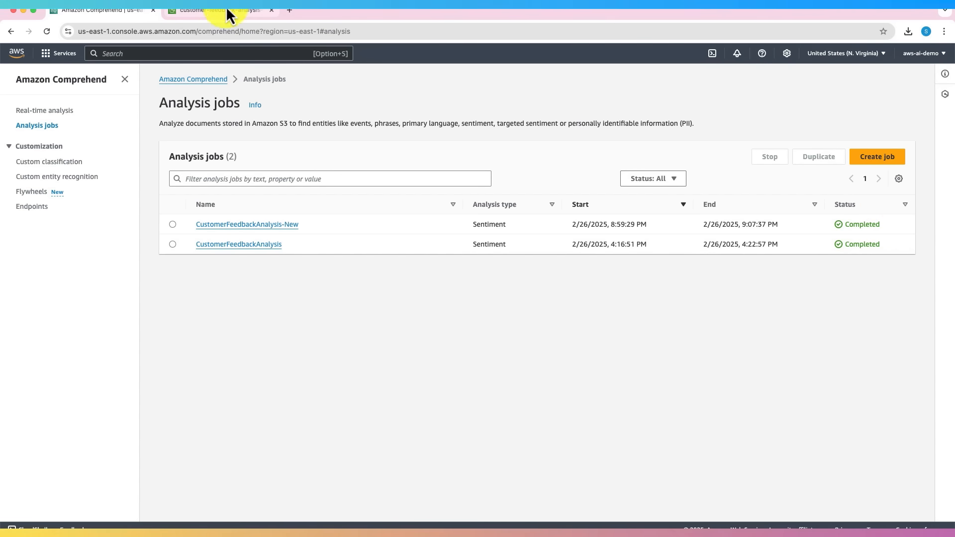
Step: In S3, download output.tar.gz from the output folder of the sentiment job in the customer-feedback-analysis-example-output-123 bucket
left_click(226, 7)
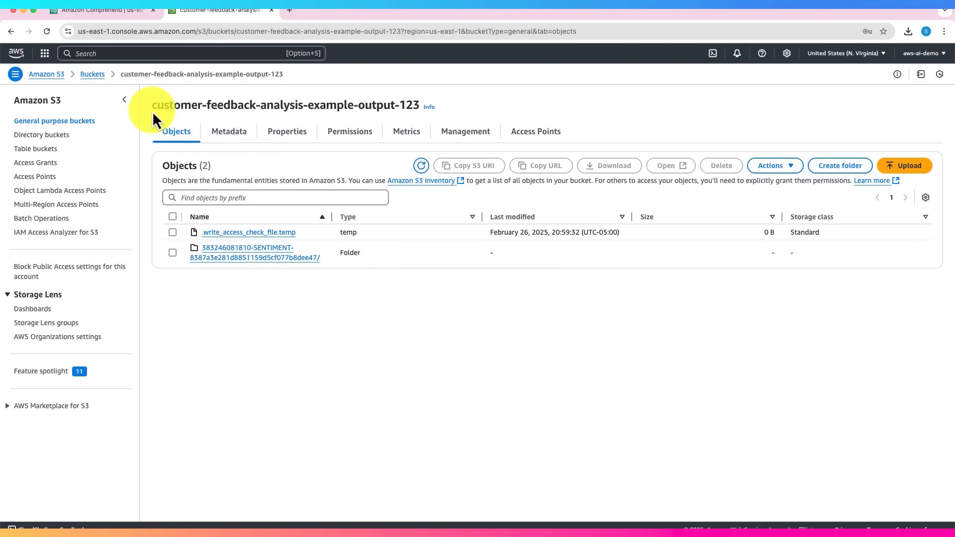
left_click(93, 74)
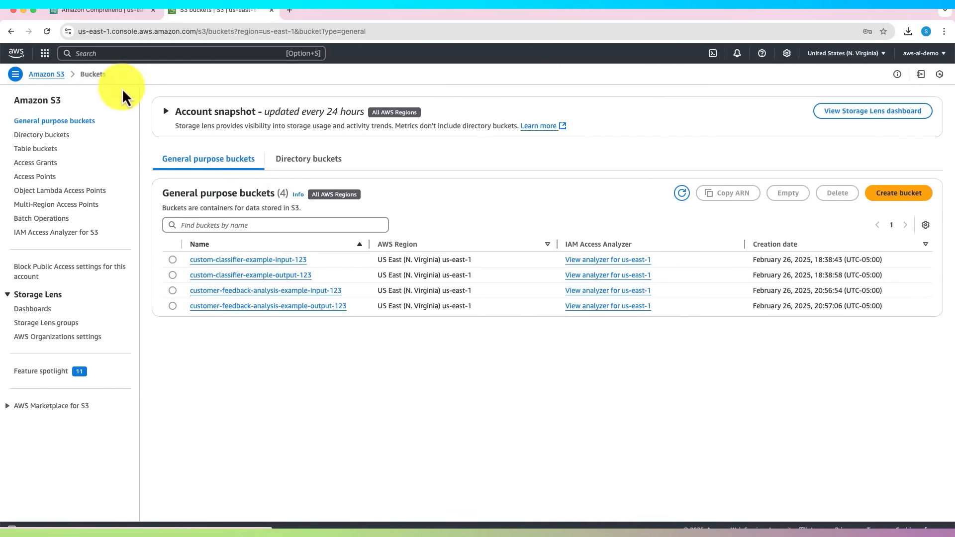
left_click(293, 307)
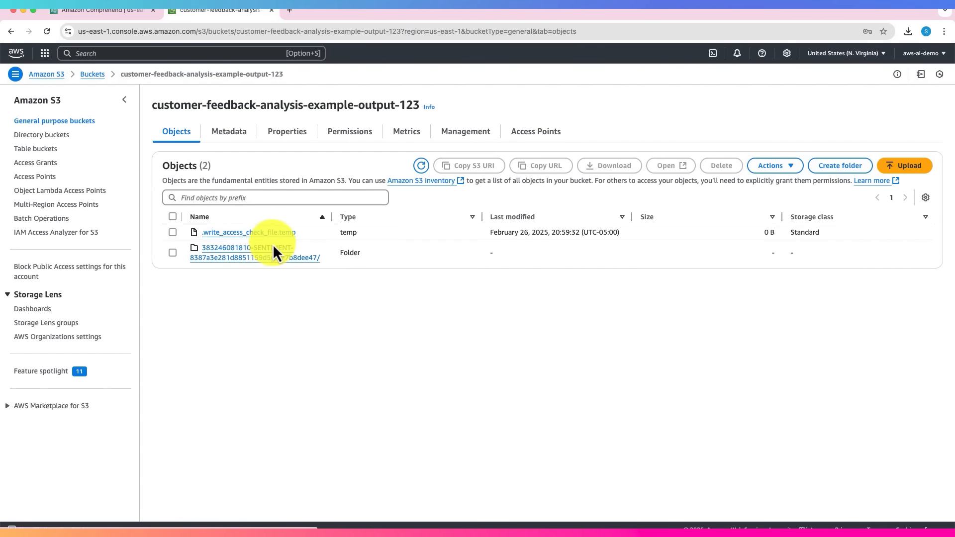
left_click(274, 255)
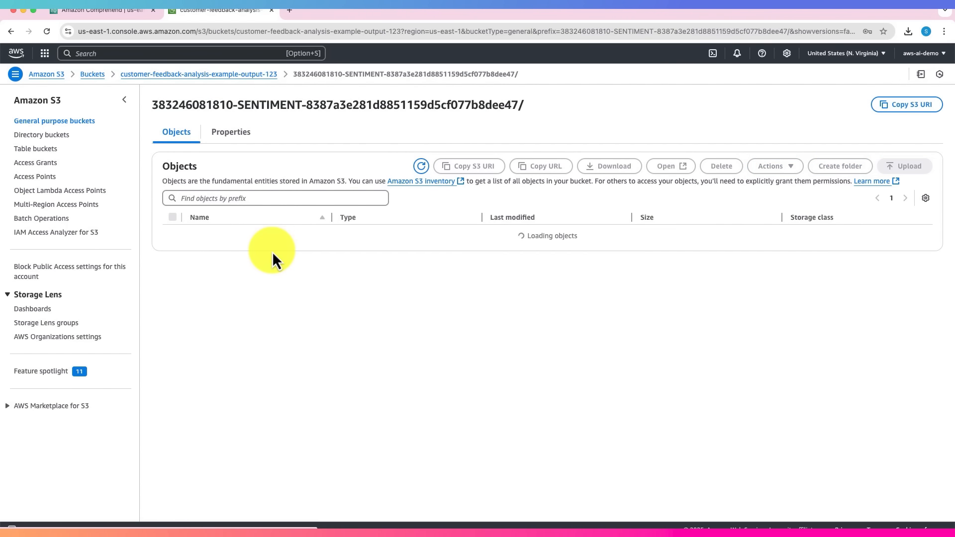
left_click(213, 233)
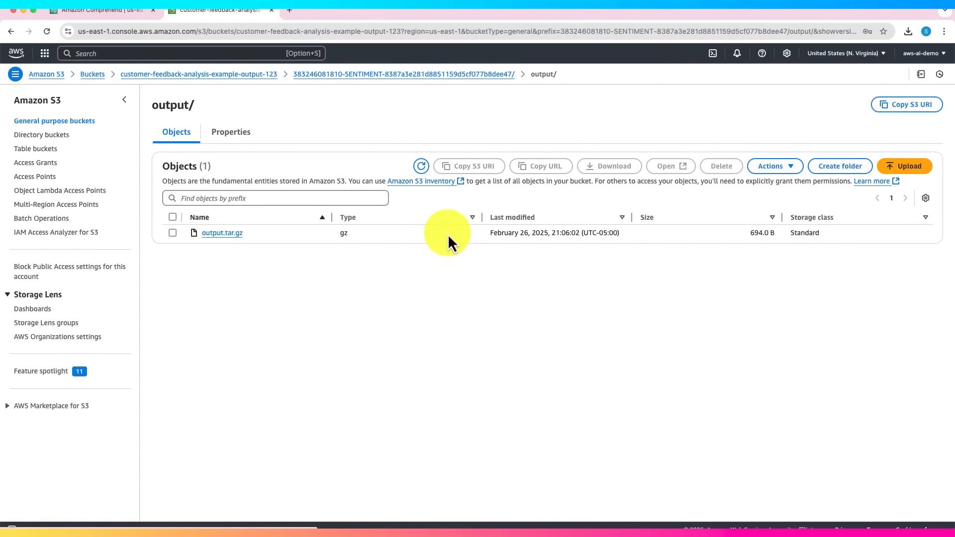
left_click(228, 235)
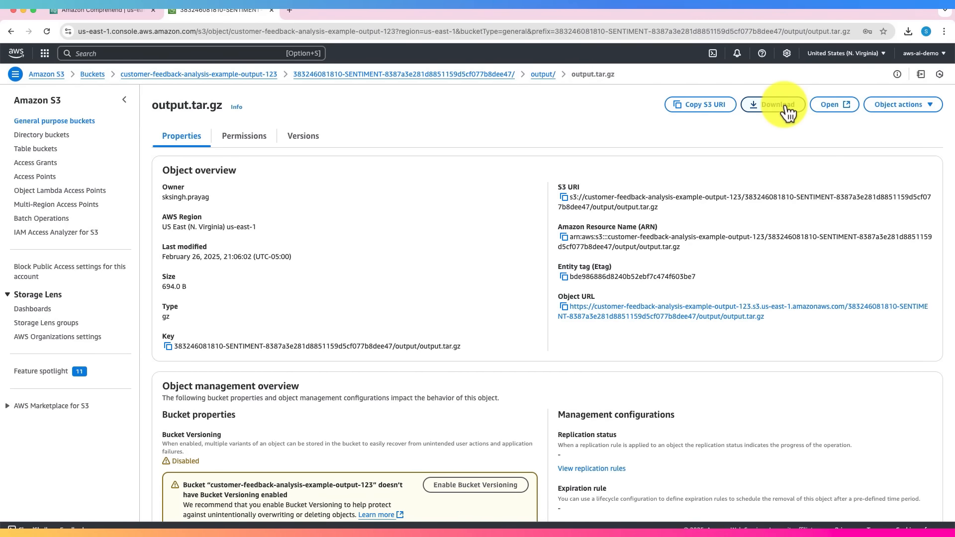
left_click(787, 111)
Step: Switch to the terminal and extract the downloaded archive with tar -xvf output.tar.gz
key("super+Tab")
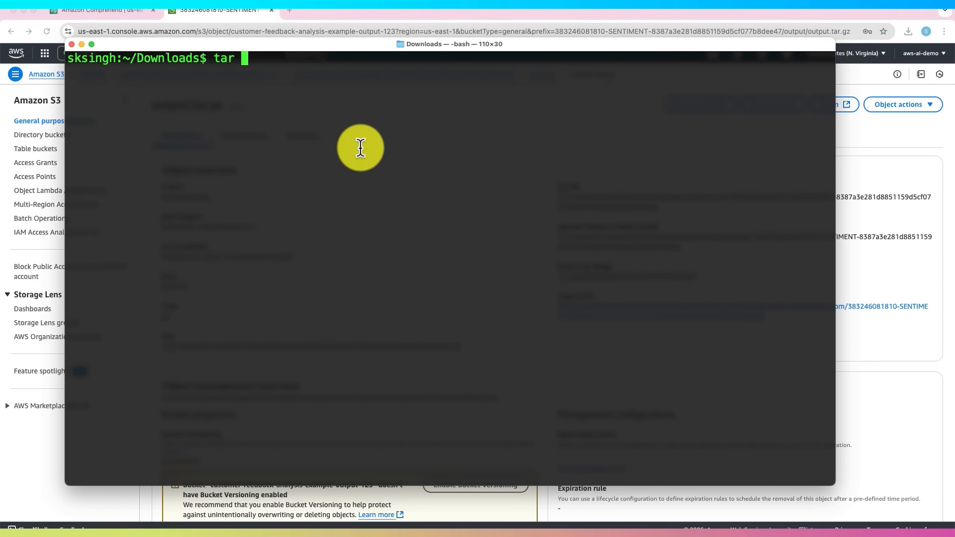
type("o")
key("Tab")
key("Left")
key("Left")
key("Left")
key("Left")
key("Left")
key("Left")
key("Left")
key("Left")
key("Left")
key("Left")
key("Left")
key("Left")
key("Left")
type("-x")
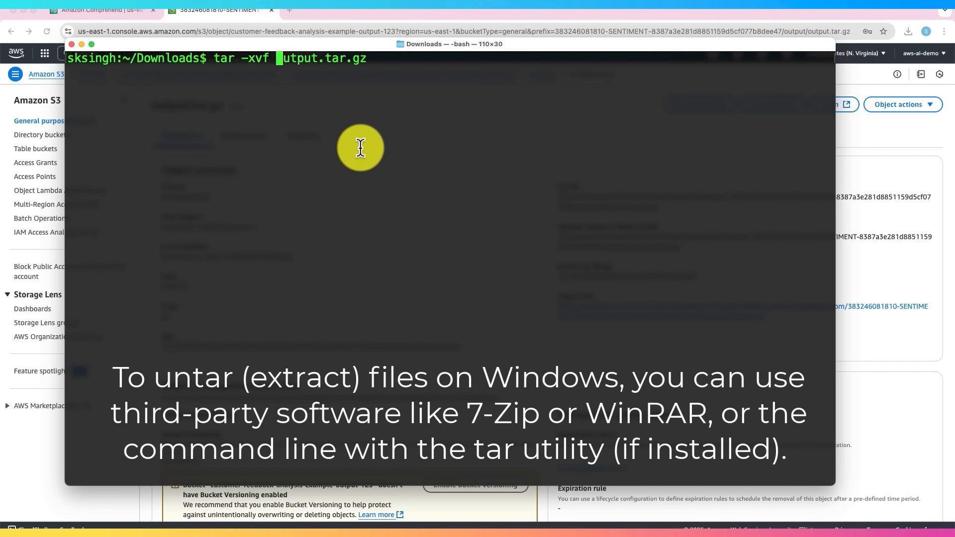
key("Return")
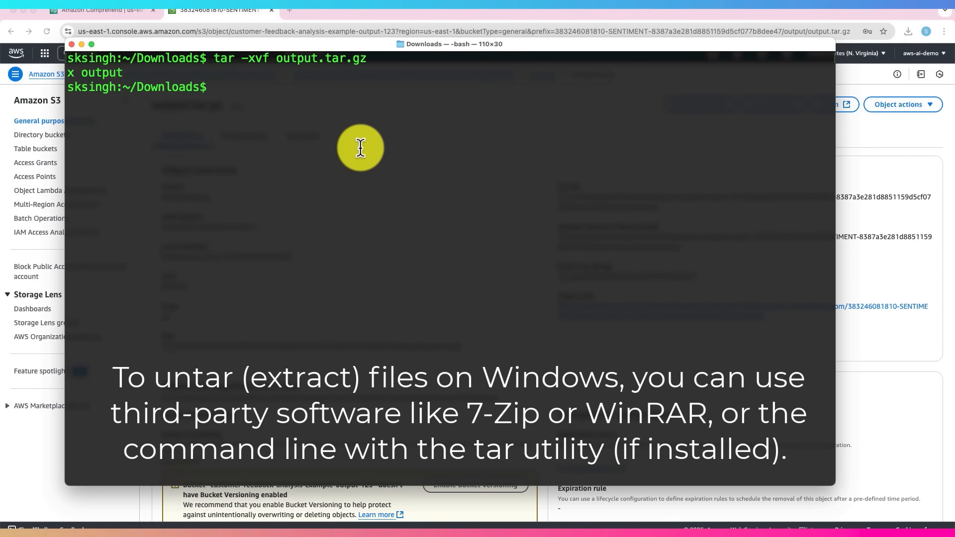
Step: Display the contents of the extracted output file with the cat command
type("cat ")
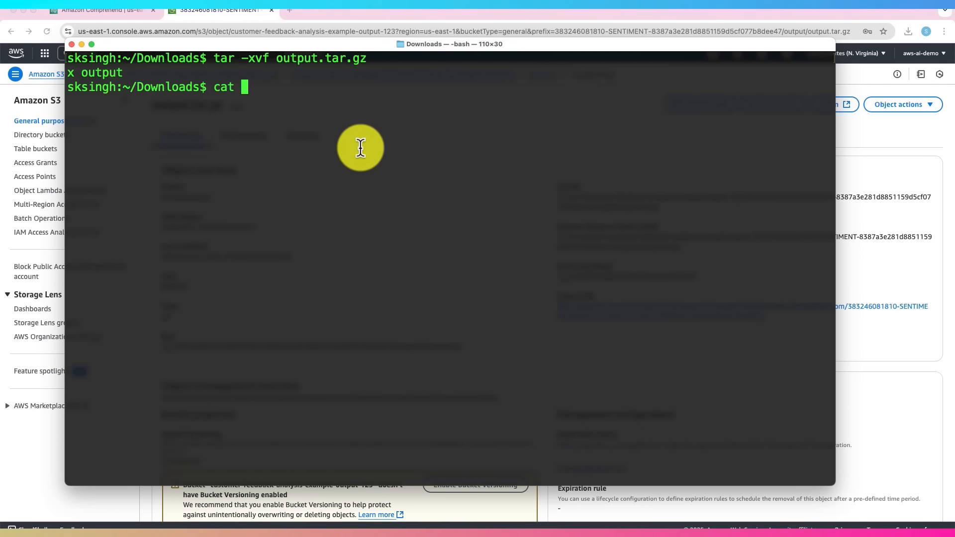
type("output")
key("Return")
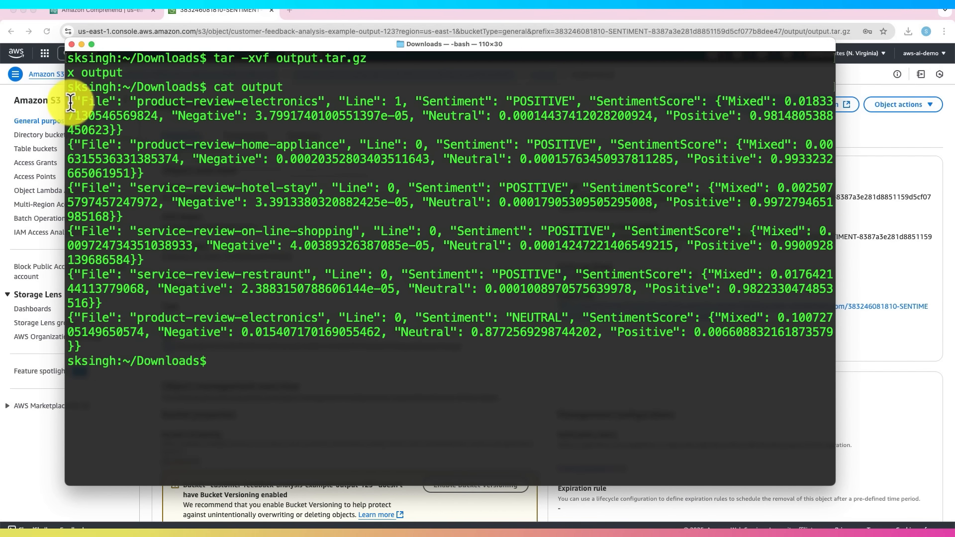
Step: Examine the file name and sentiment value of each product and service review in the displayed output
left_click_drag(70, 103, 275, 336)
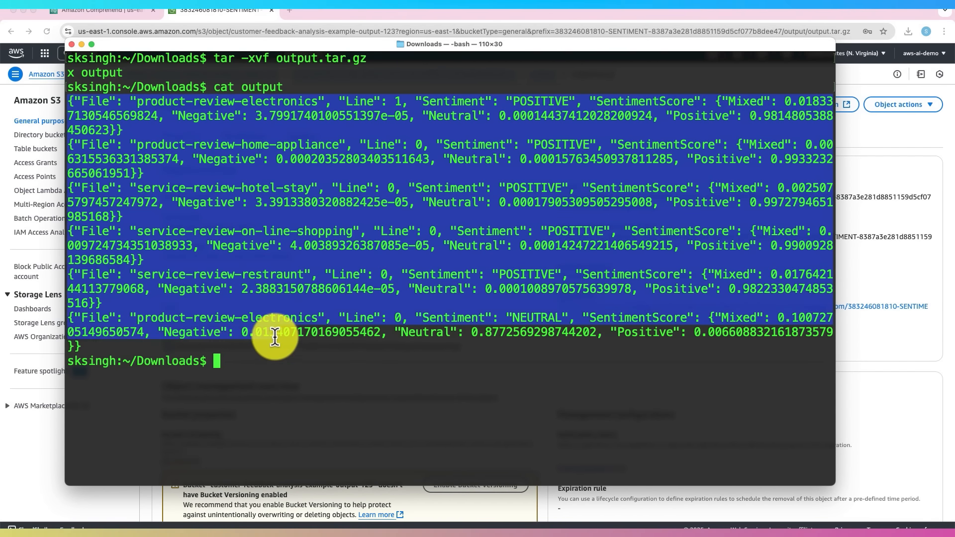
left_click(202, 132)
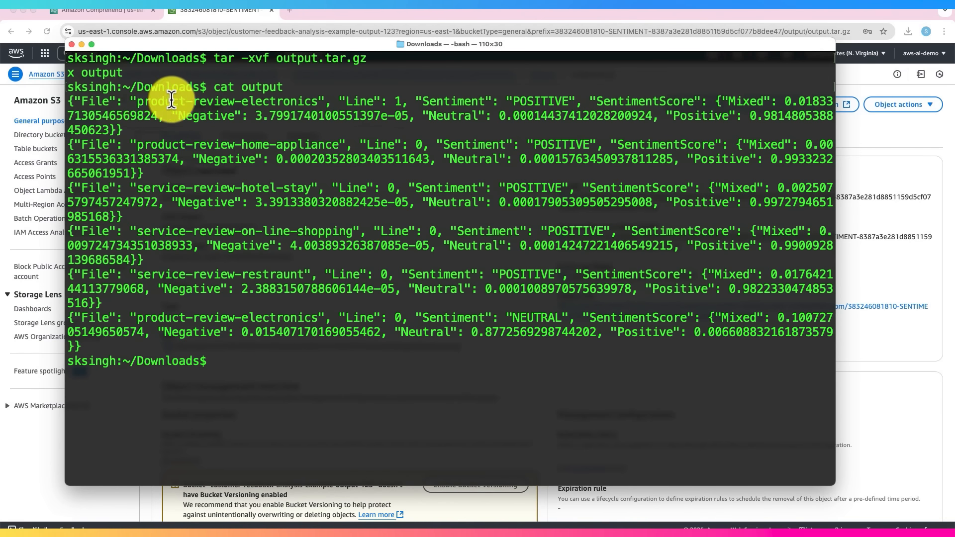
left_click_drag(426, 102, 507, 101)
left_click(512, 128)
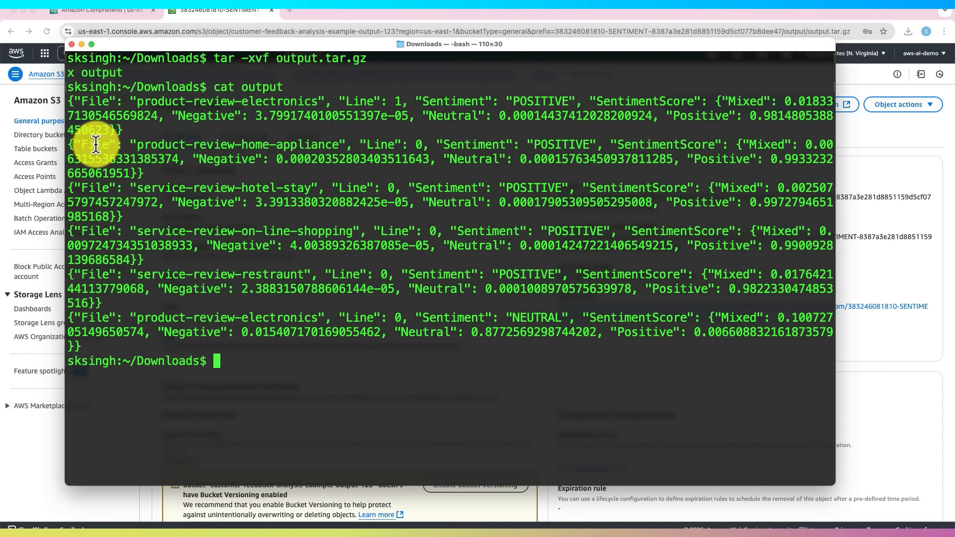
double_click(239, 144)
left_click(209, 187)
double_click(209, 188)
left_click_drag(422, 187, 569, 188)
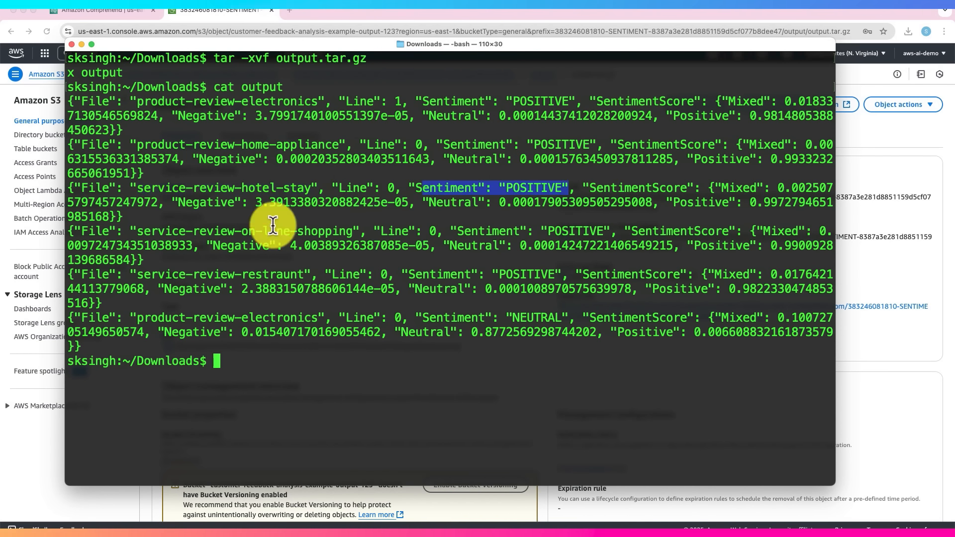
left_click_drag(141, 231, 357, 231)
left_click_drag(455, 232, 606, 231)
left_click_drag(144, 274, 311, 274)
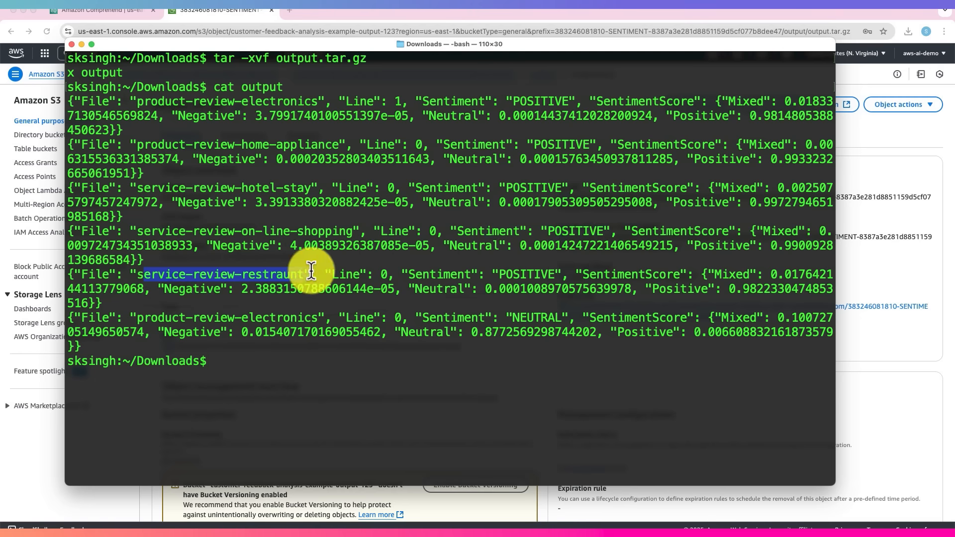
left_click_drag(416, 274, 563, 274)
left_click_drag(138, 318, 305, 319)
left_click(488, 315)
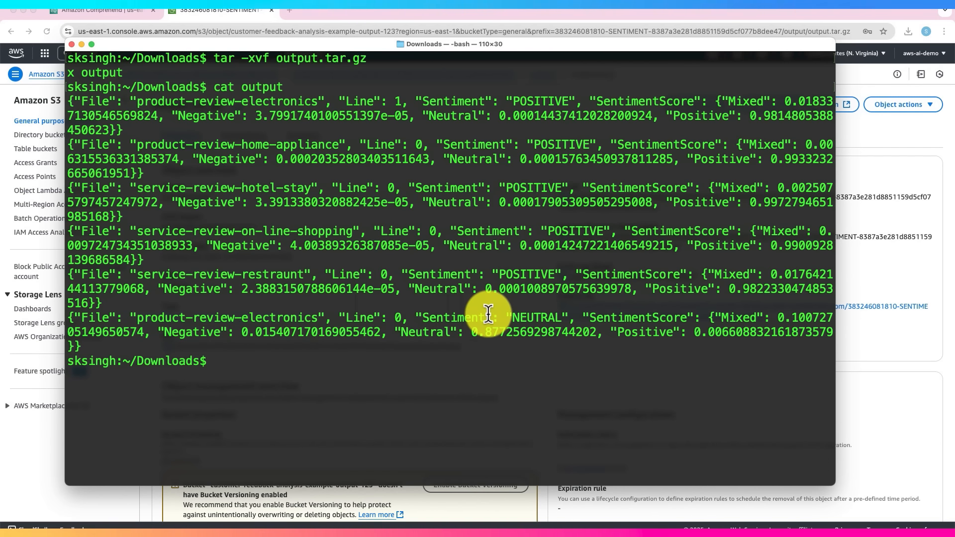
left_click_drag(510, 317, 571, 317)
left_click(538, 351)
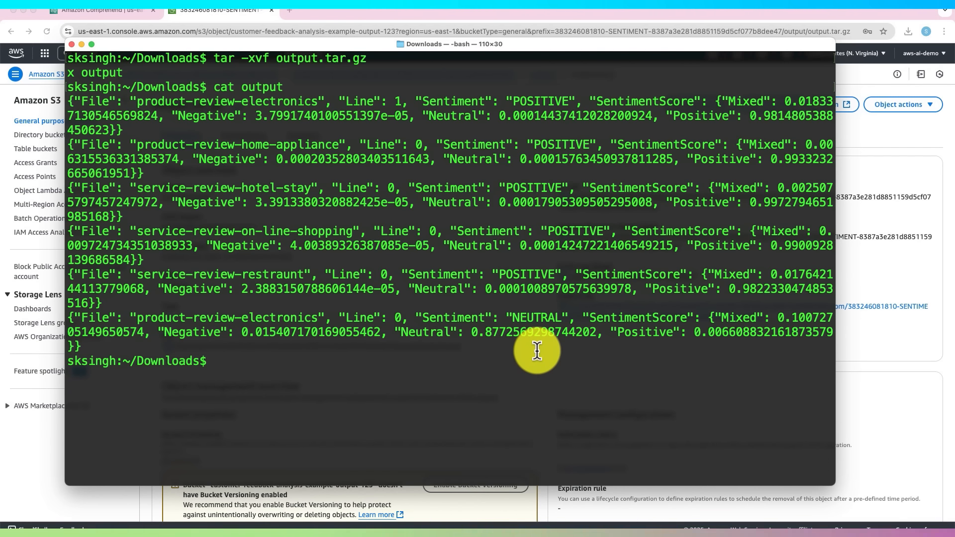
Step: Switch back to S3 in the browser and open the product-review-electronics file from the customer-feedback-analysis-example-input-123 bucket
key("super+Tab")
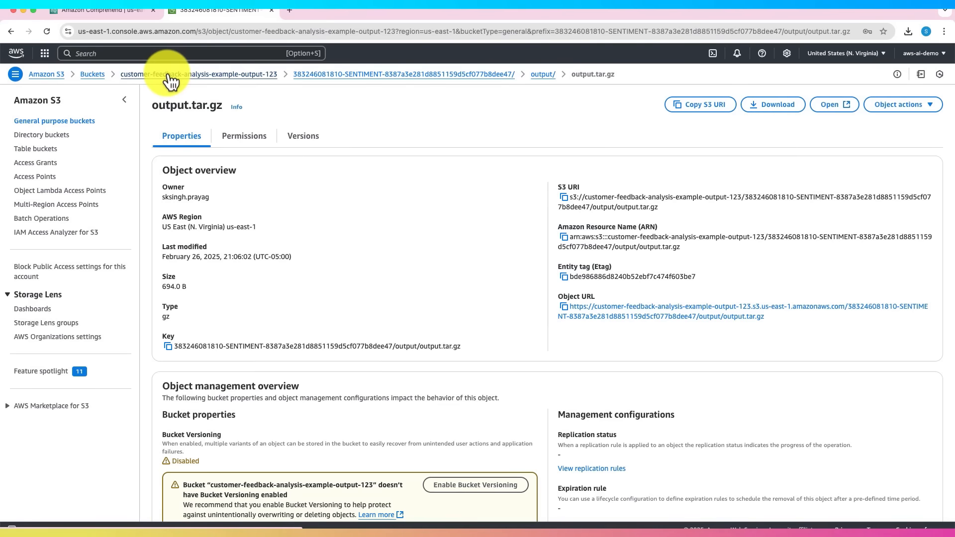
left_click(100, 78)
left_click(276, 291)
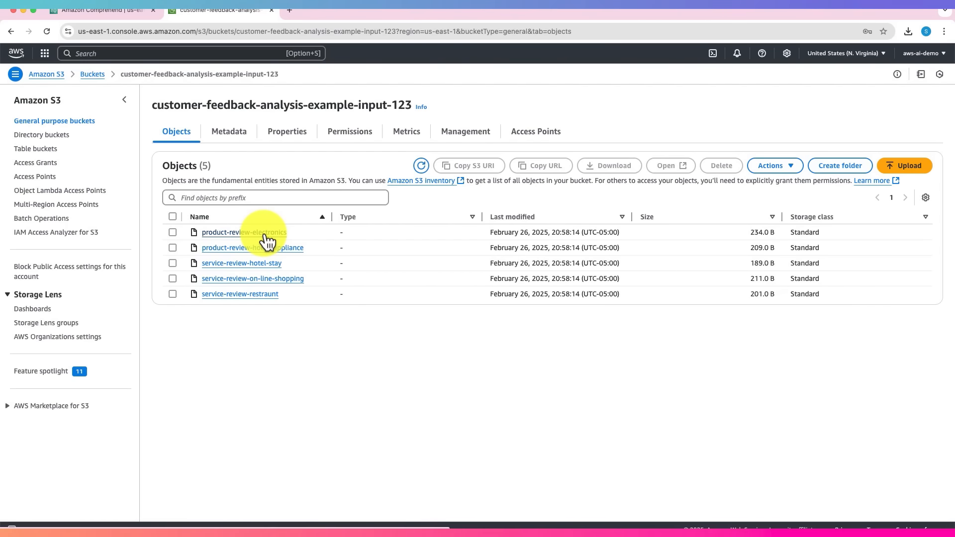
left_click(267, 234)
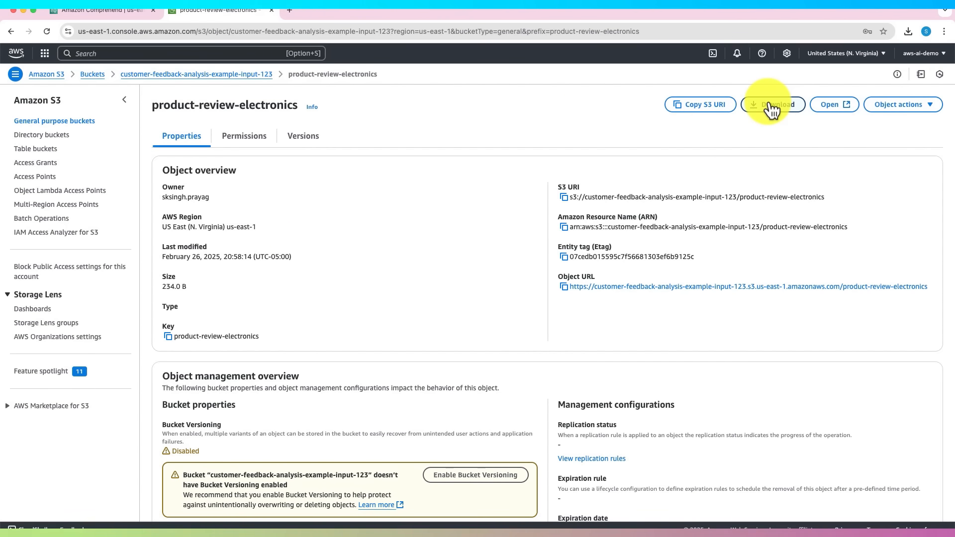
left_click(846, 110)
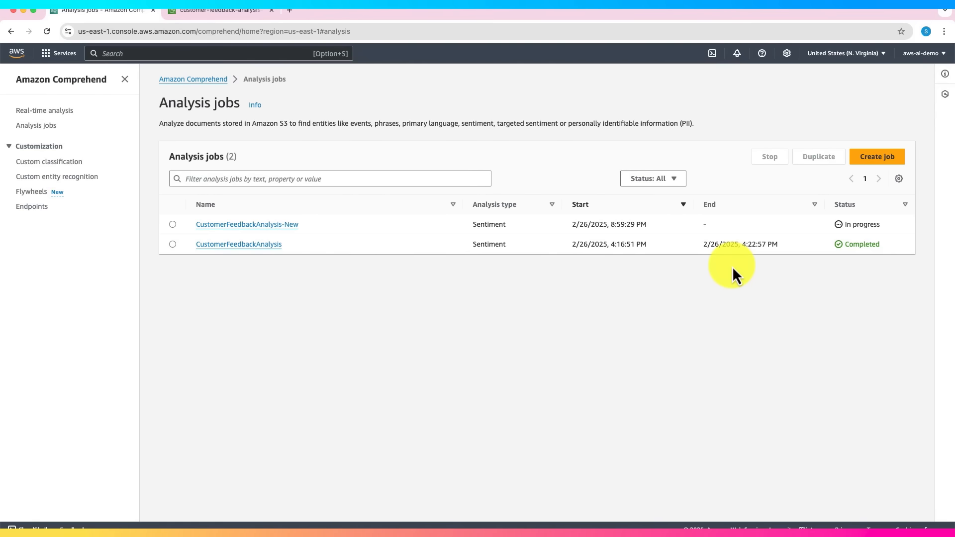
Step: Open custom classification and start a new classifier model named Custom-Classifier-For-Customer-Issues-New
left_click(70, 164)
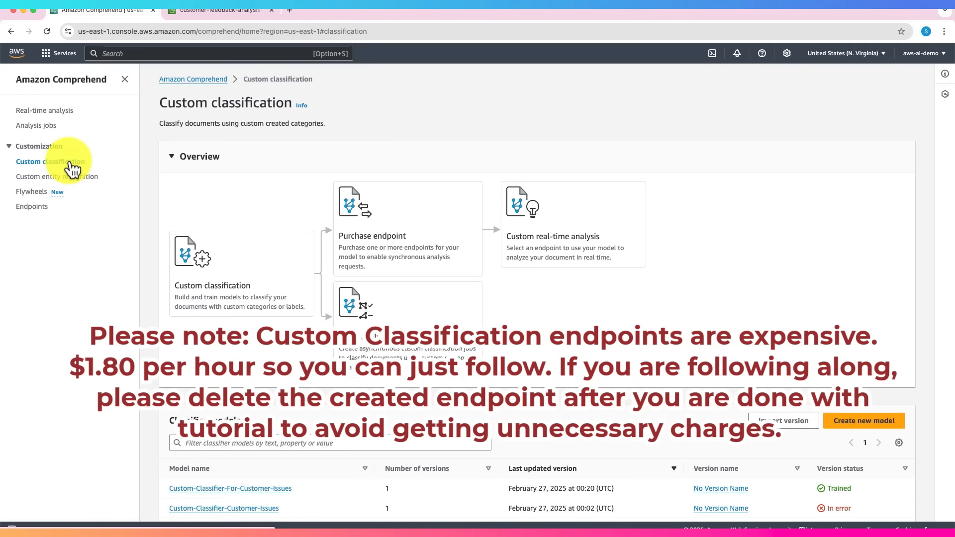
scroll(535, 315, "down", 2)
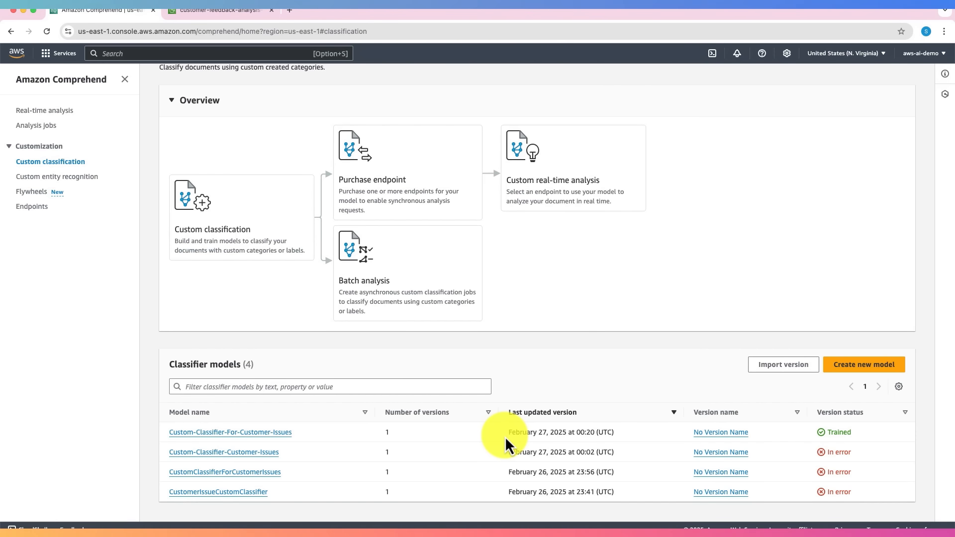
left_click(865, 366)
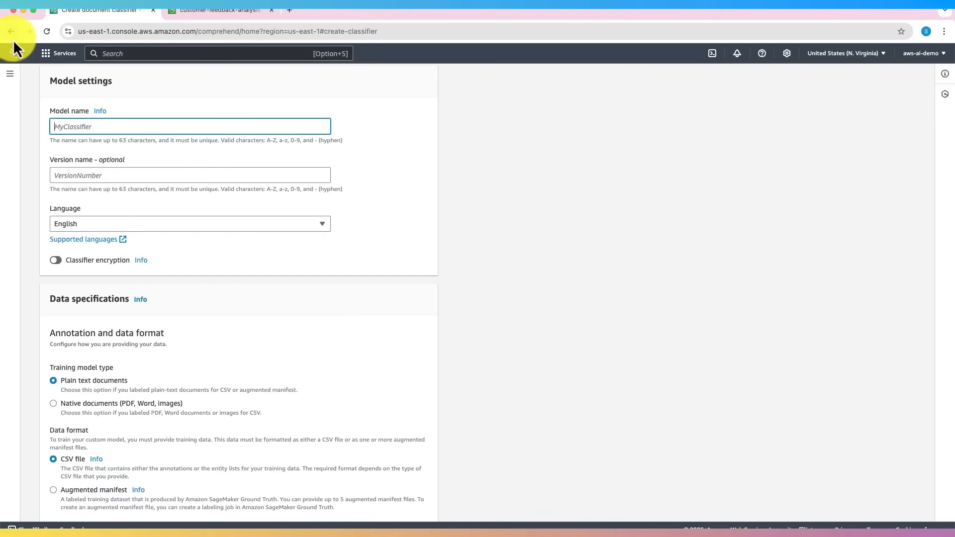
type("Custom-Classifier-For-Customer-Issues")
type("New")
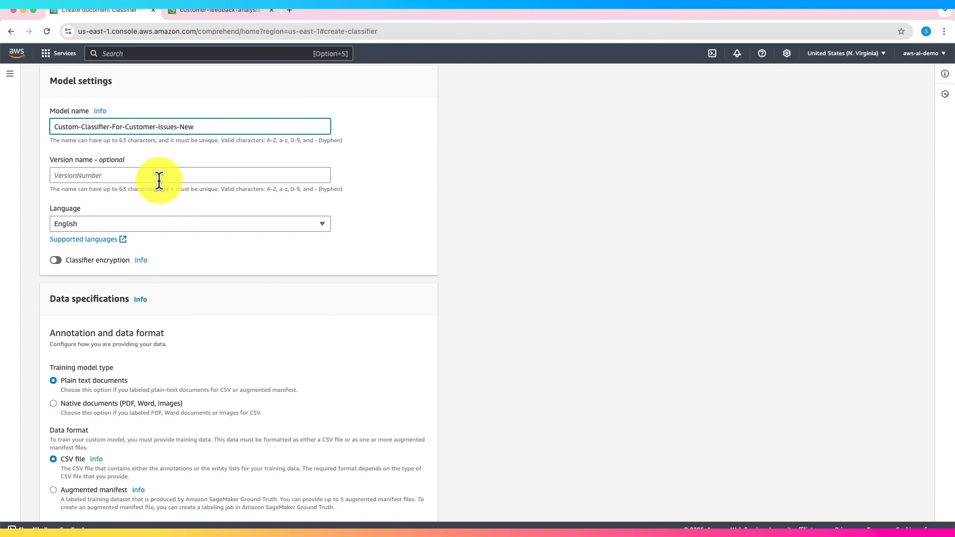
left_click(252, 177)
Step: Compare the example data for the single-label and multi-label classifier modes, leaving single-label mode selected
scroll(216, 256, "down", 3)
scroll(216, 257, "down", 3)
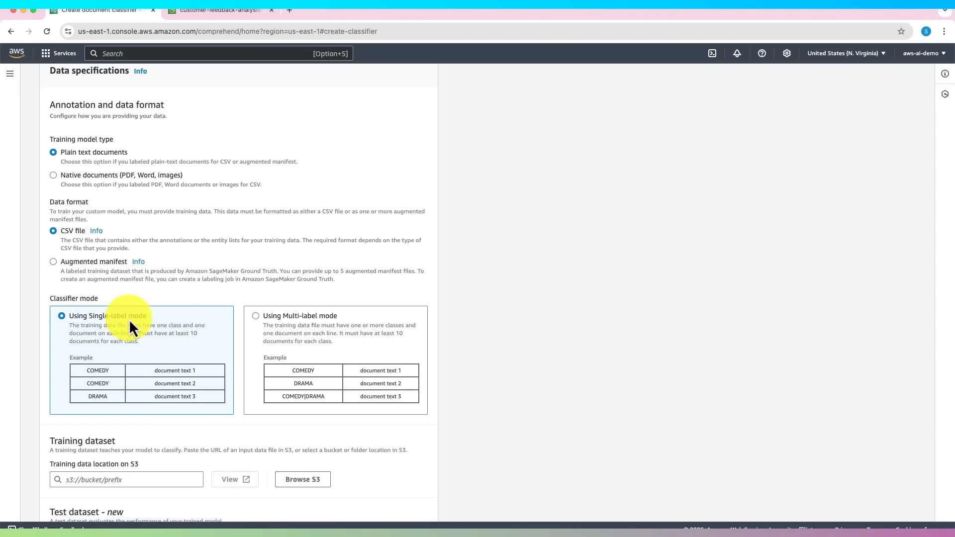
double_click(86, 369)
left_click_drag(171, 378, 184, 384)
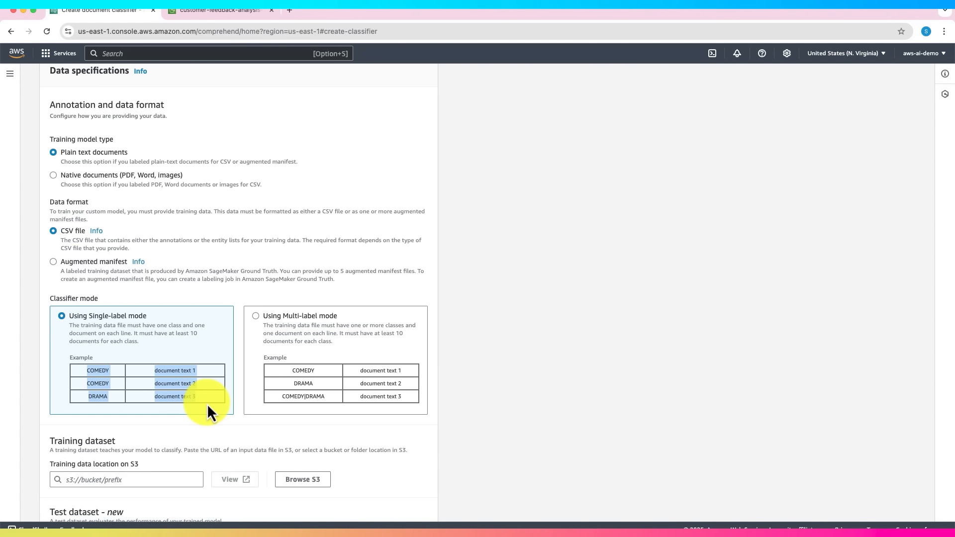
left_click(280, 336)
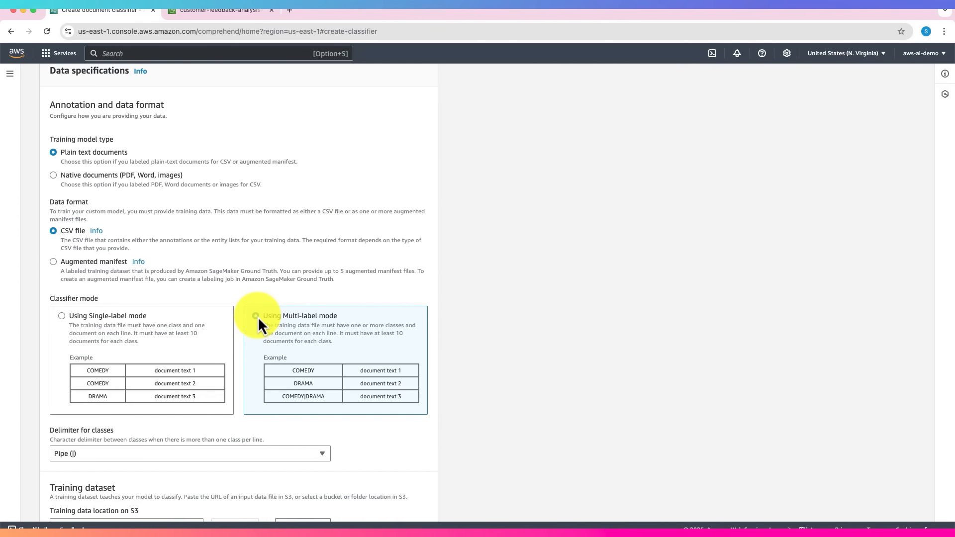
double_click(301, 370)
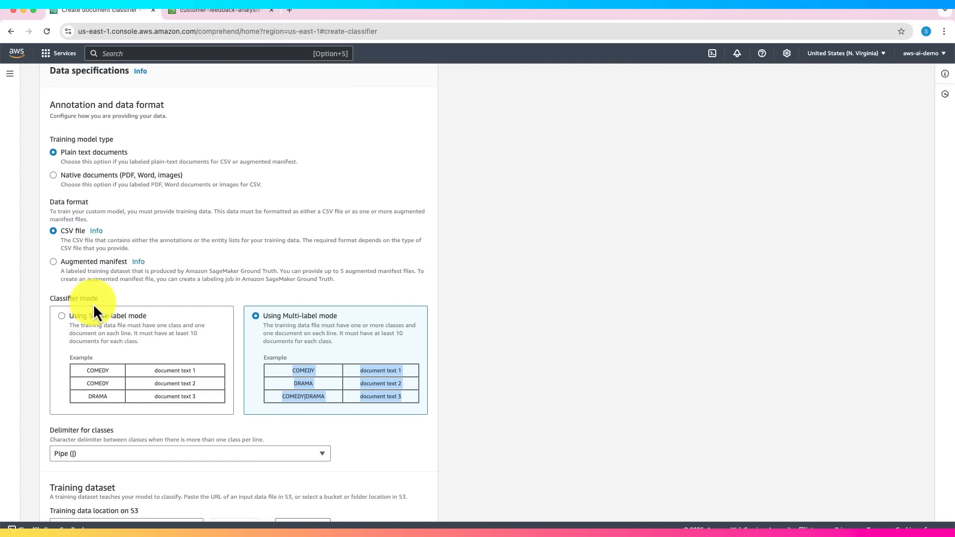
left_click(66, 318)
Step: Set the training data location to the custom-classifier-example-input-123 S3 bucket
scroll(164, 340, "down", 3)
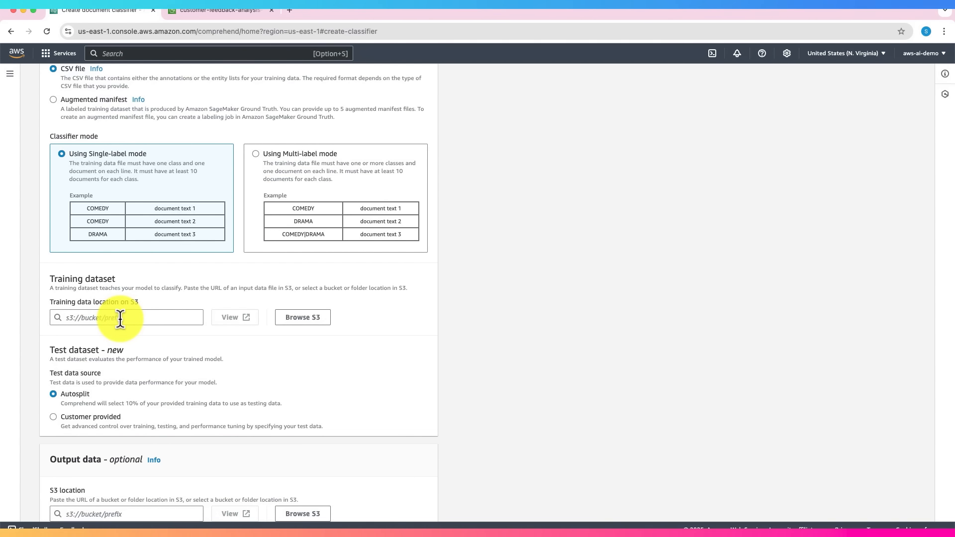
left_click(306, 321)
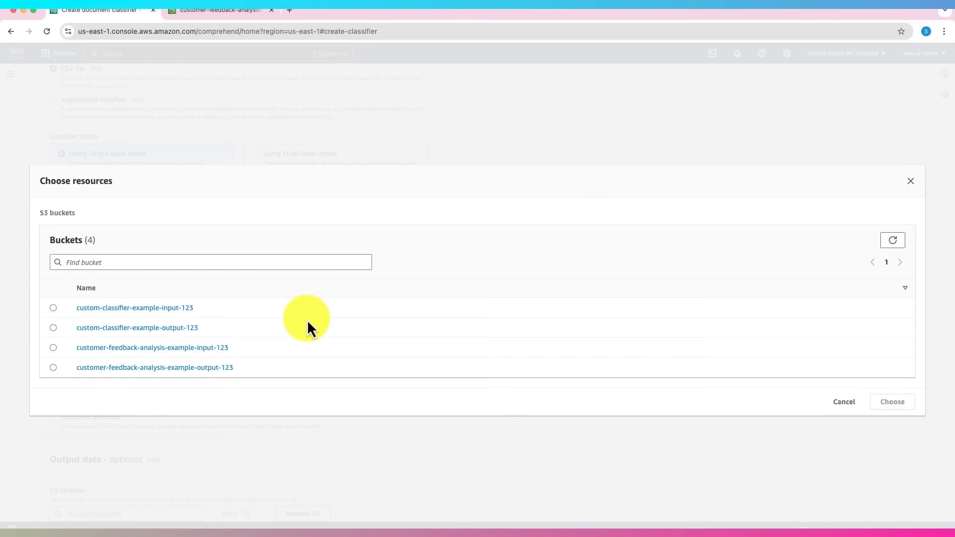
left_click(53, 308)
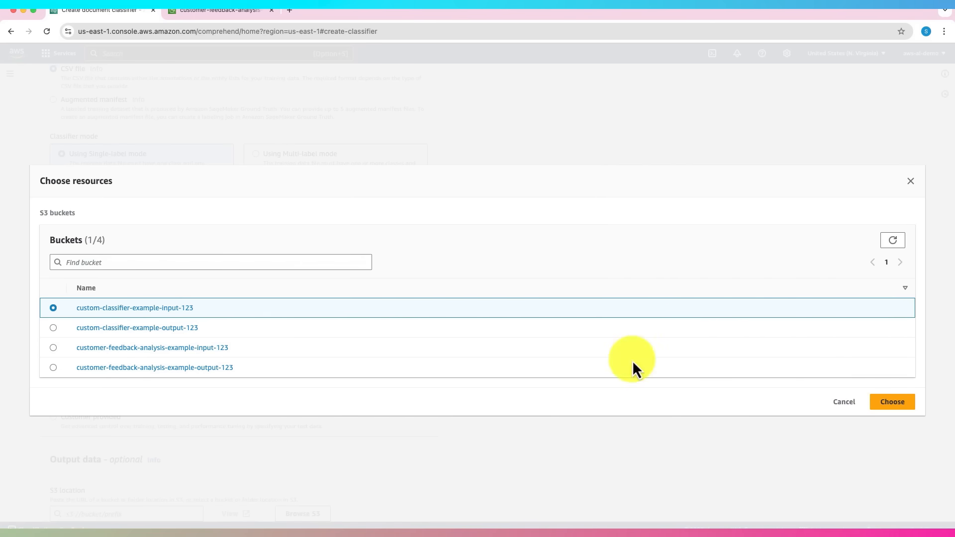
left_click(895, 402)
Step: Set the output data location to the custom-classifier-example-output-123 S3 bucket
scroll(199, 348, "down", 3)
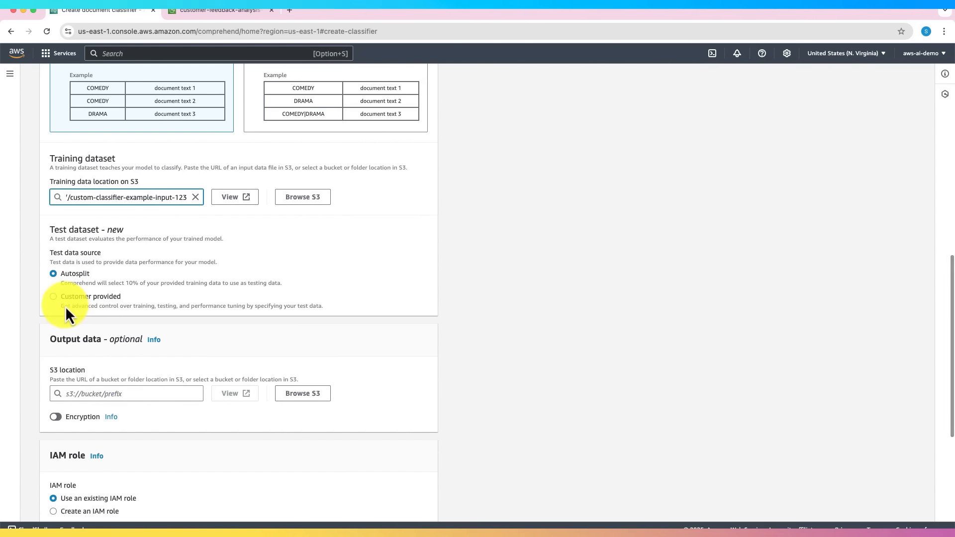
scroll(75, 323, "down", 3)
scroll(86, 337, "down", 1)
left_click(106, 267)
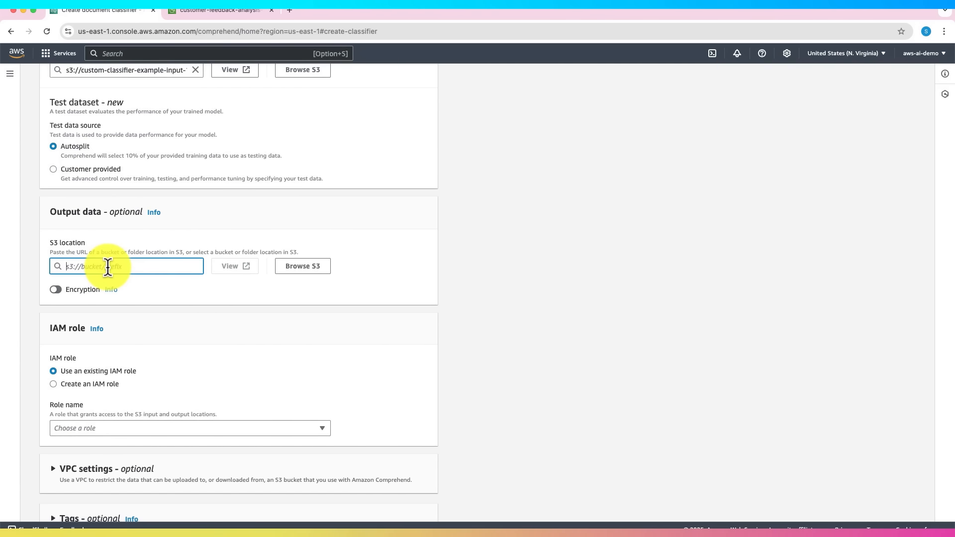
left_click(316, 268)
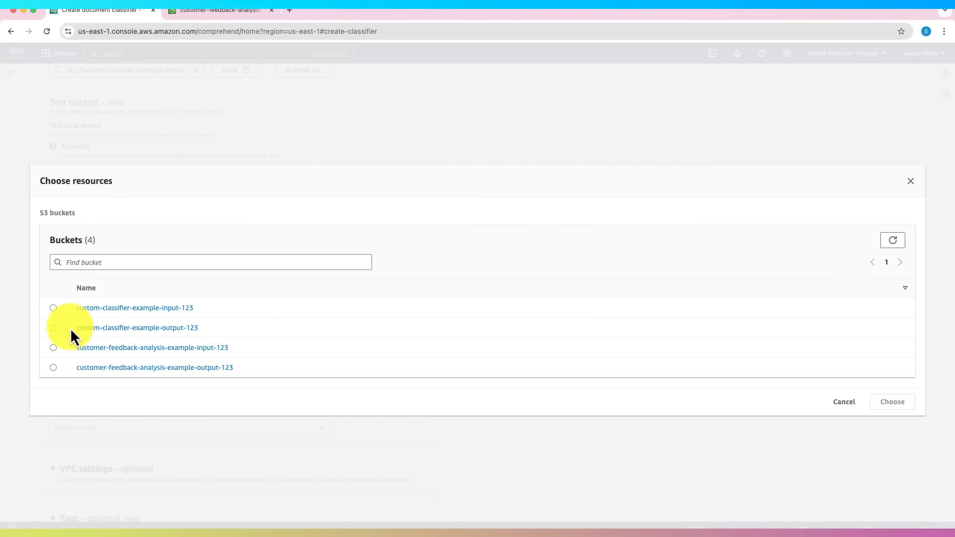
left_click(55, 328)
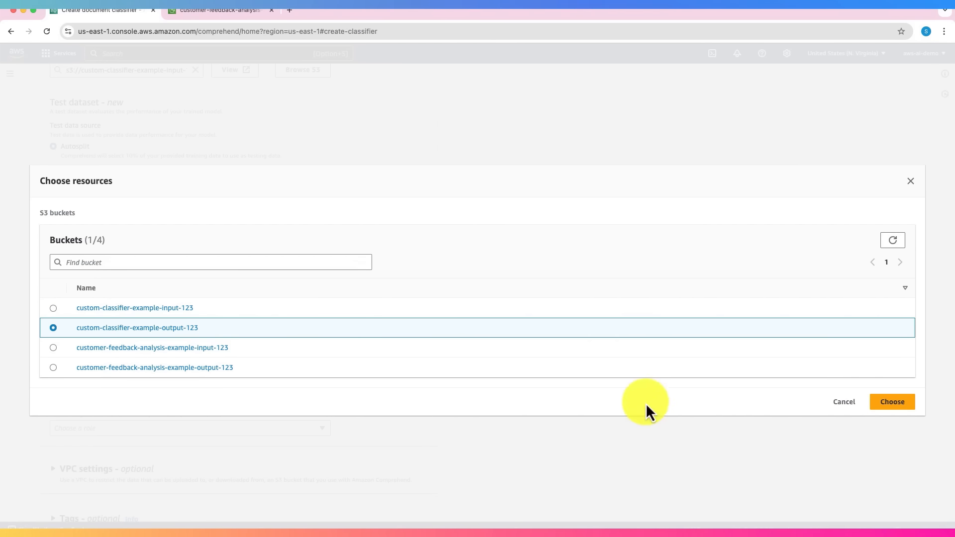
left_click(888, 405)
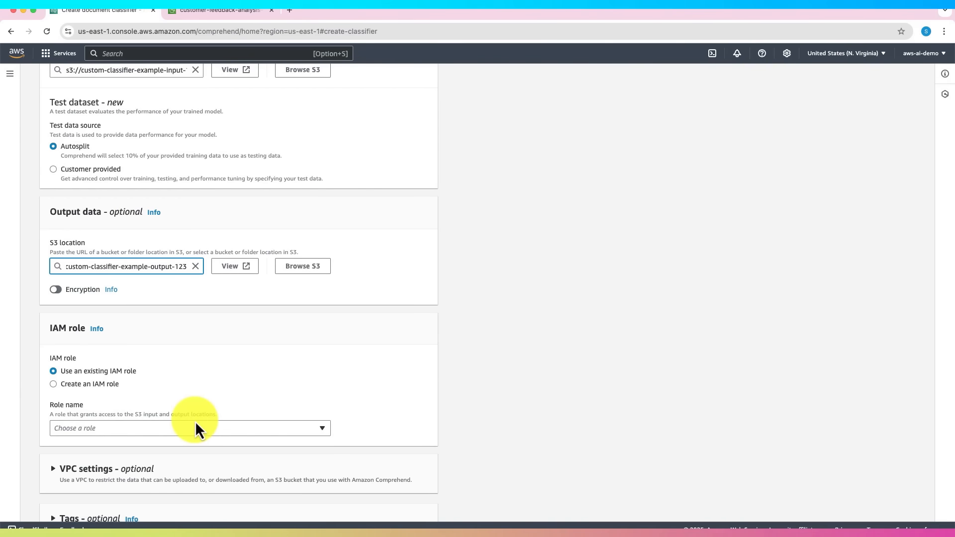
Step: Open custom-classifier-training-document.csv from the training data location and examine its labels and issue texts against the single-label mode requirements
scroll(195, 421, "down", 2)
scroll(195, 421, "up", 6)
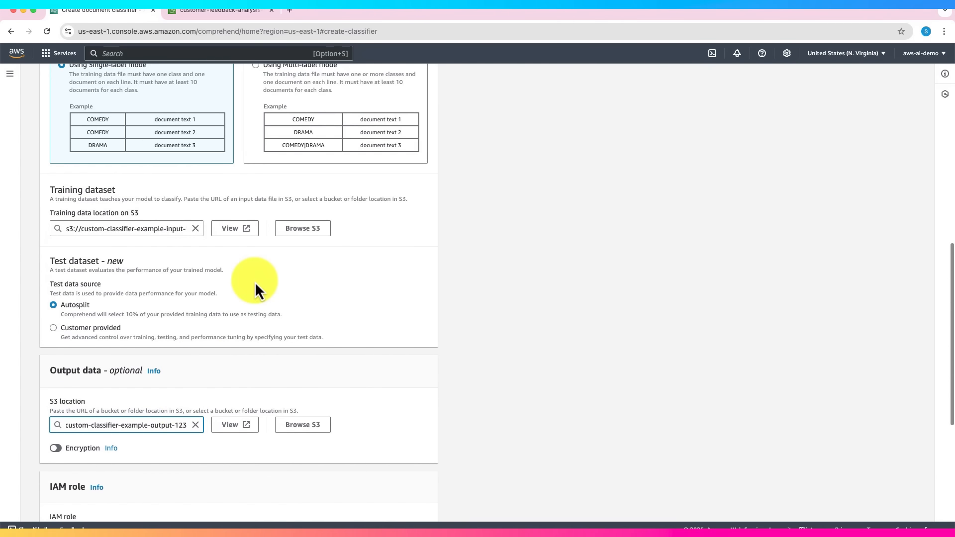
left_click(234, 291)
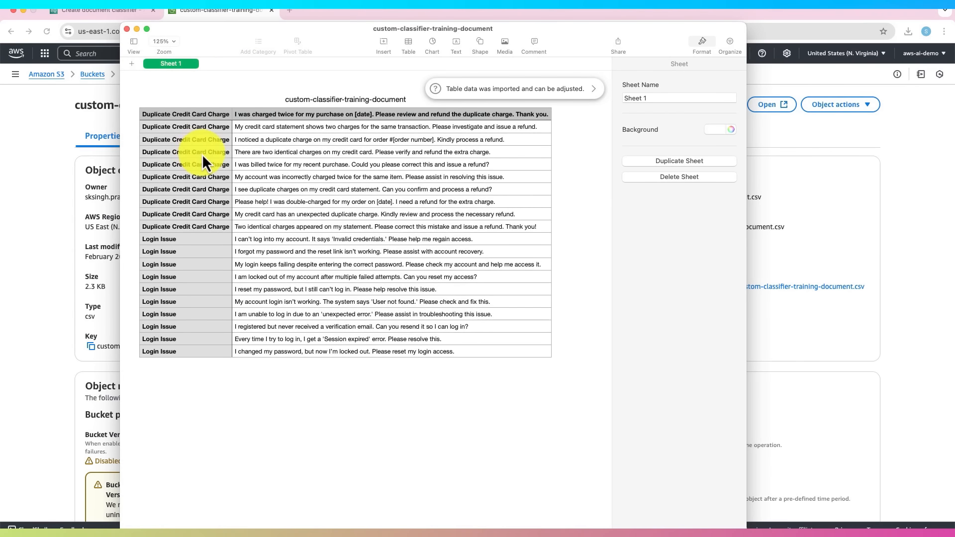
left_click(208, 127)
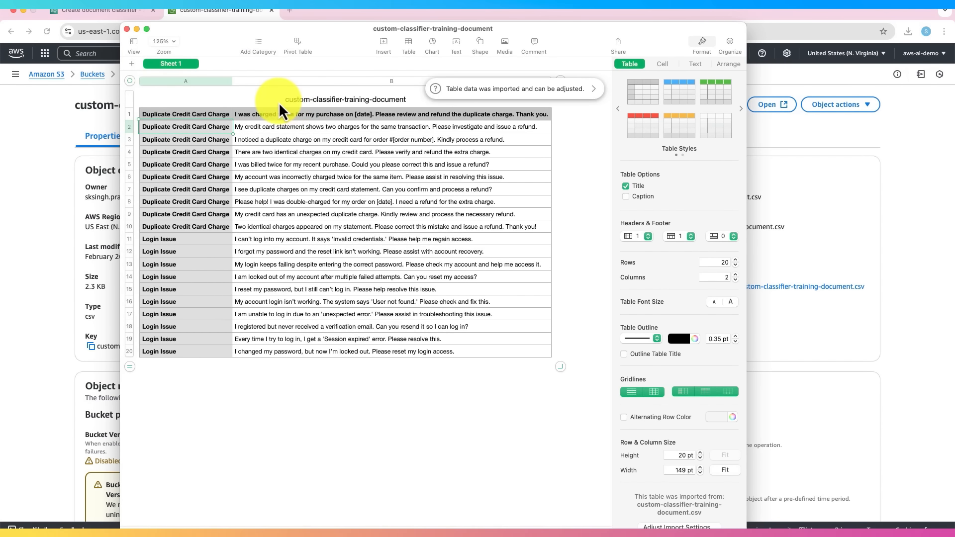
left_click(241, 97)
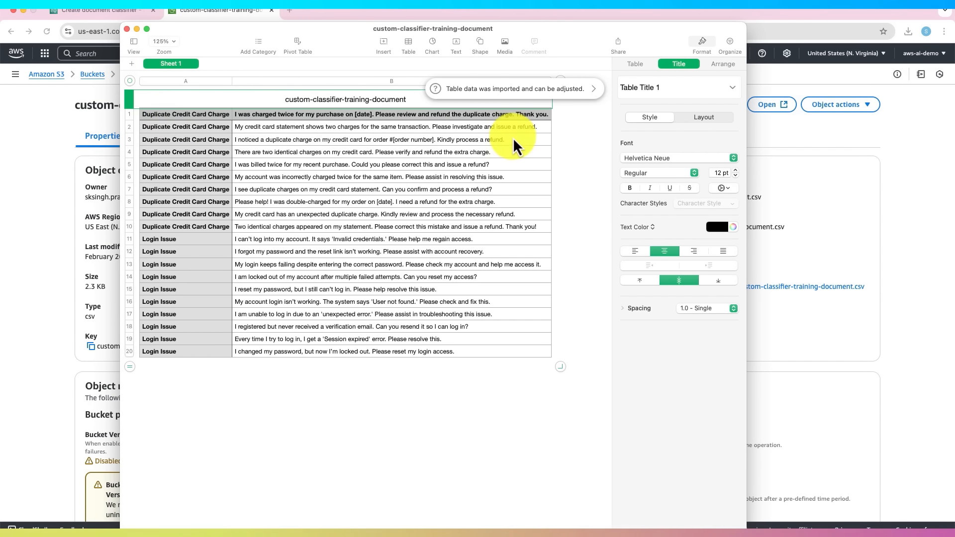
left_click(321, 204)
left_click(175, 151)
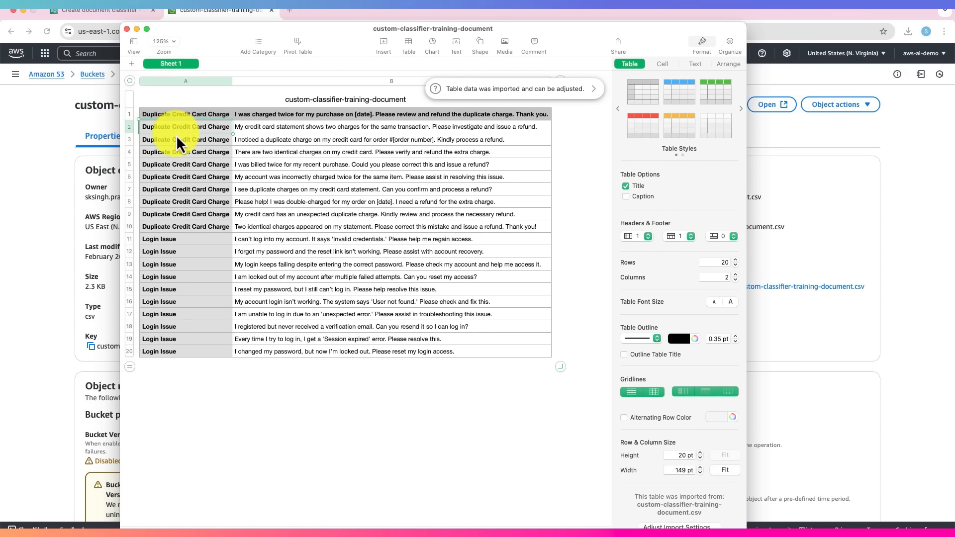
left_click(171, 277)
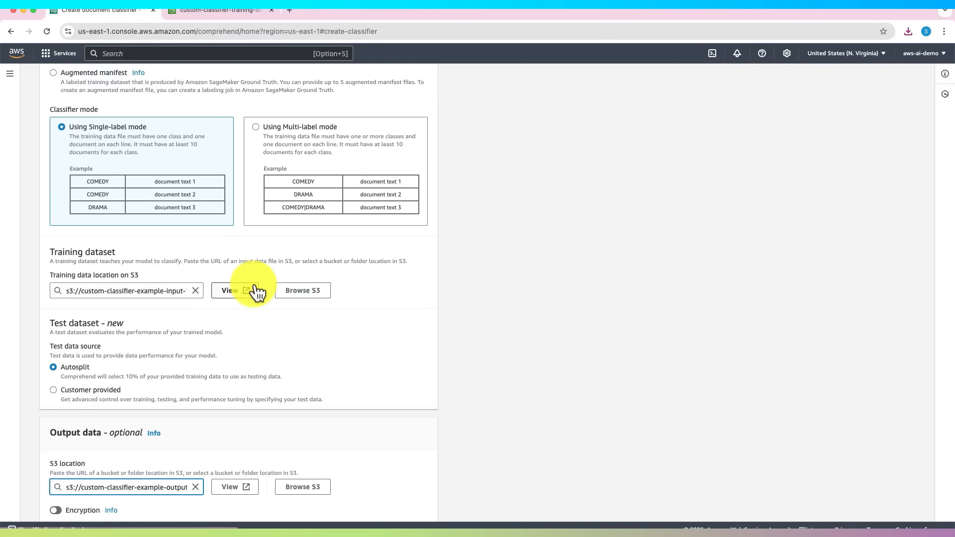
scroll(234, 284, "up", 2)
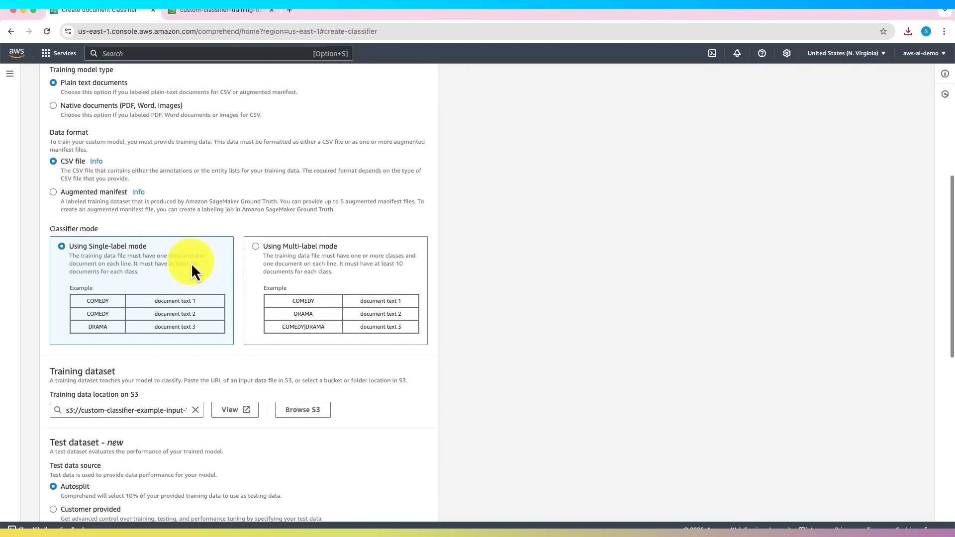
scroll(191, 263, "up", 1)
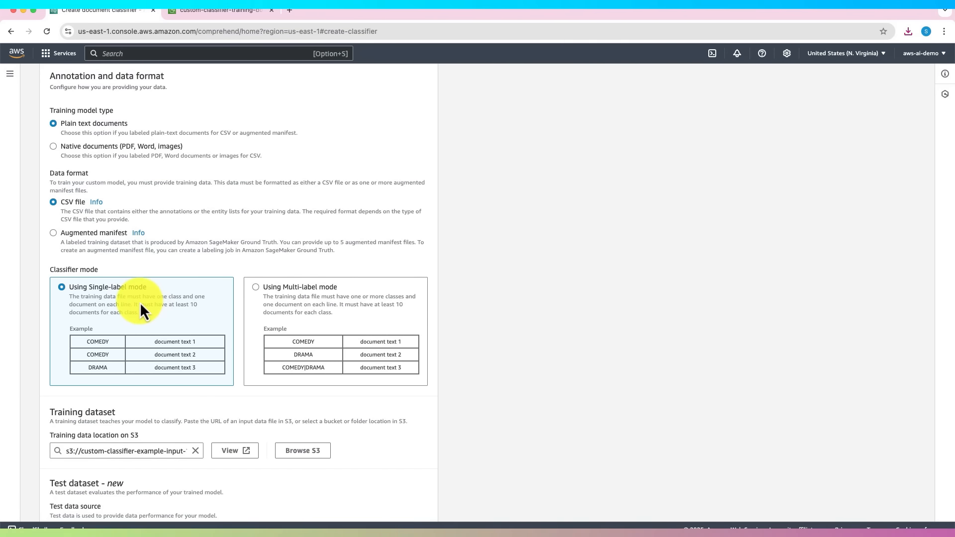
Step: Choose to create an IAM role for the classifier and set its name suffix to Customer-Classifier-IAM
scroll(244, 316, "down", 11)
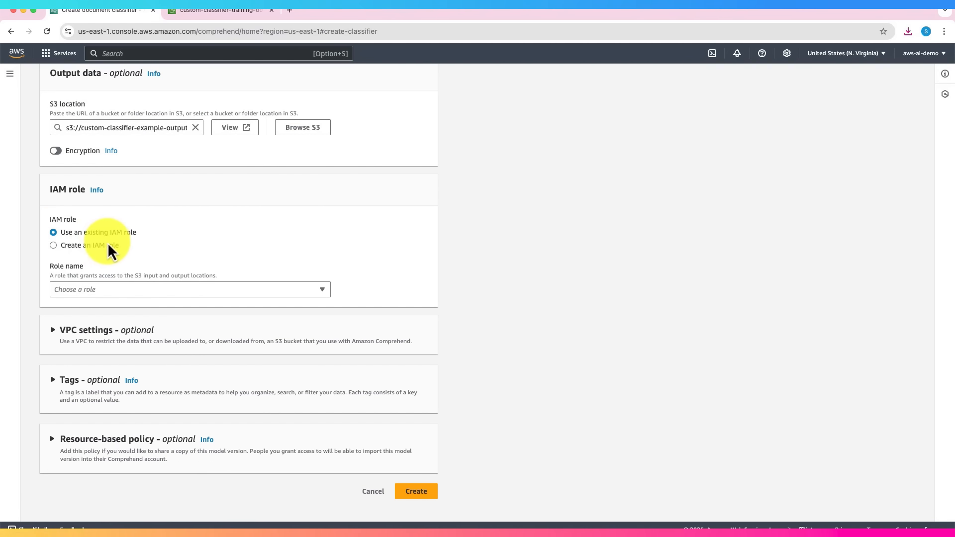
left_click(104, 245)
scroll(303, 315, "up", 15)
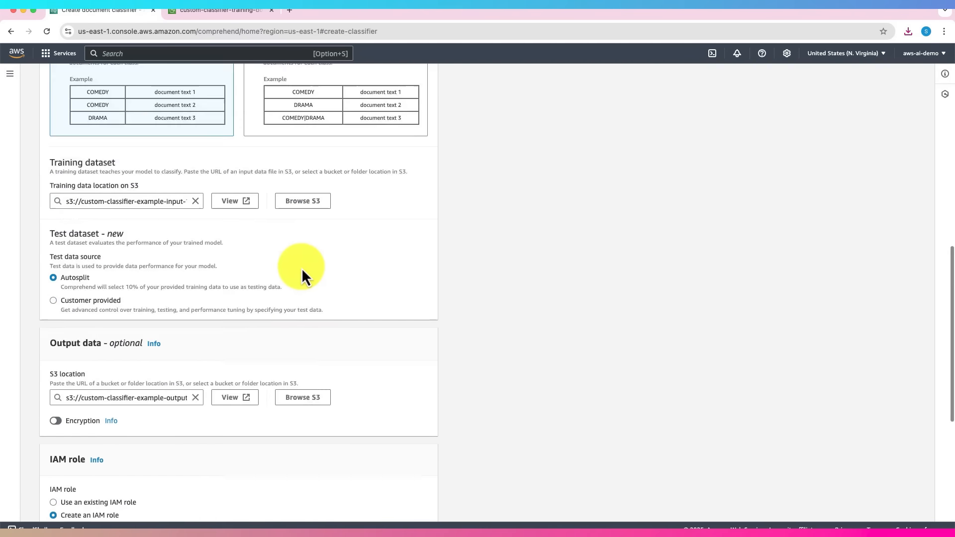
left_click_drag(195, 183, 46, 185)
key("super+c")
scroll(144, 281, "down", 15)
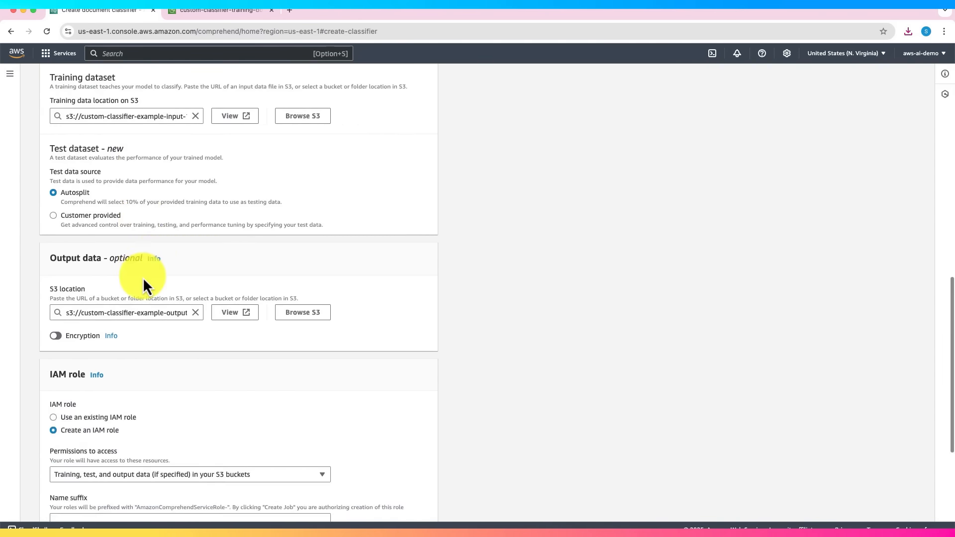
left_click(109, 308)
key("super+v")
scroll(110, 308, "up", 1)
key("super+a")
type("Customer-Classifi")
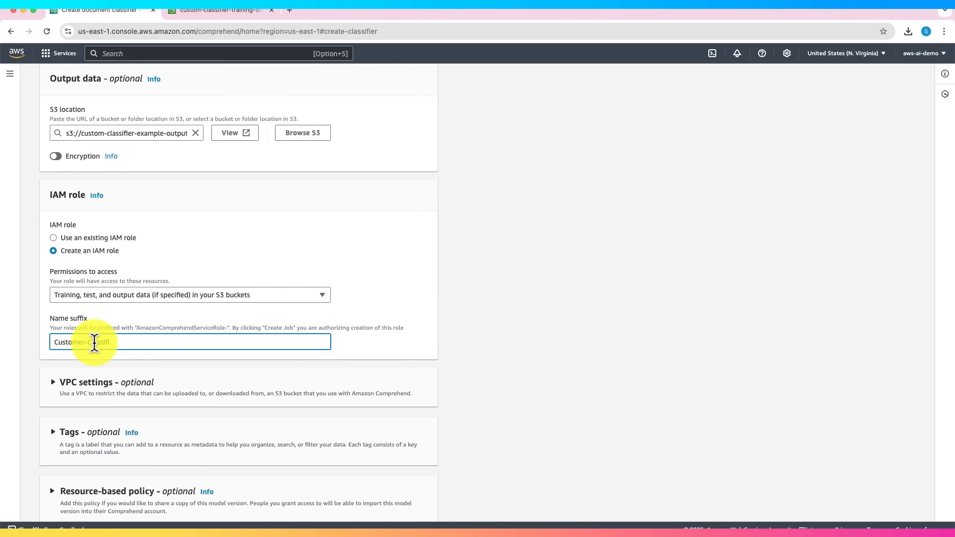
type("er-IAM")
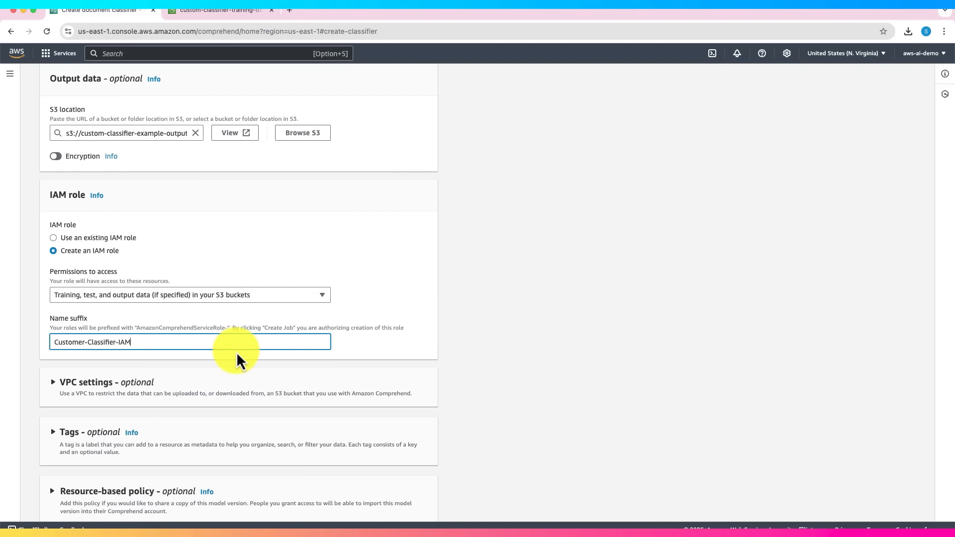
Step: Create the classifier model and check its version status in the list of classifier models
scroll(249, 358, "down", 2)
left_click(408, 492)
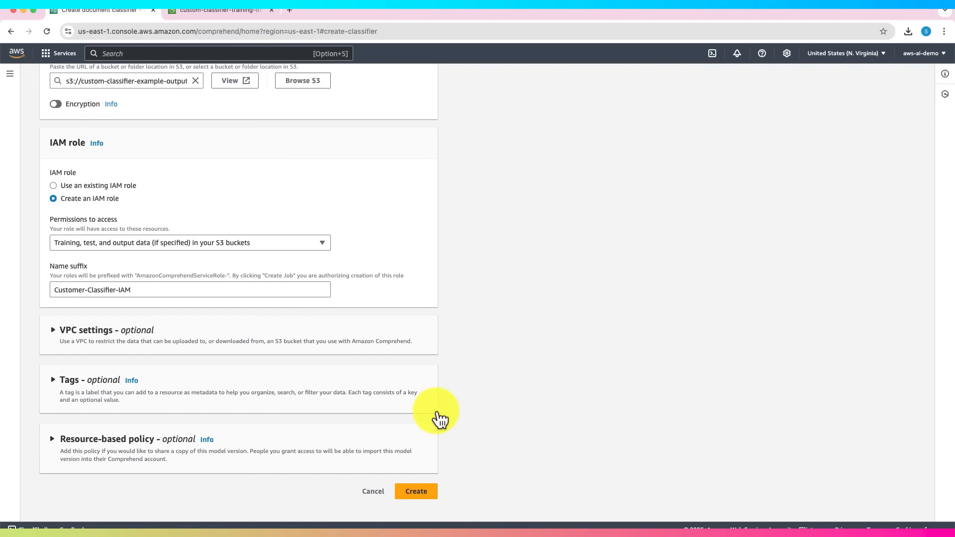
scroll(610, 323, "down", 3)
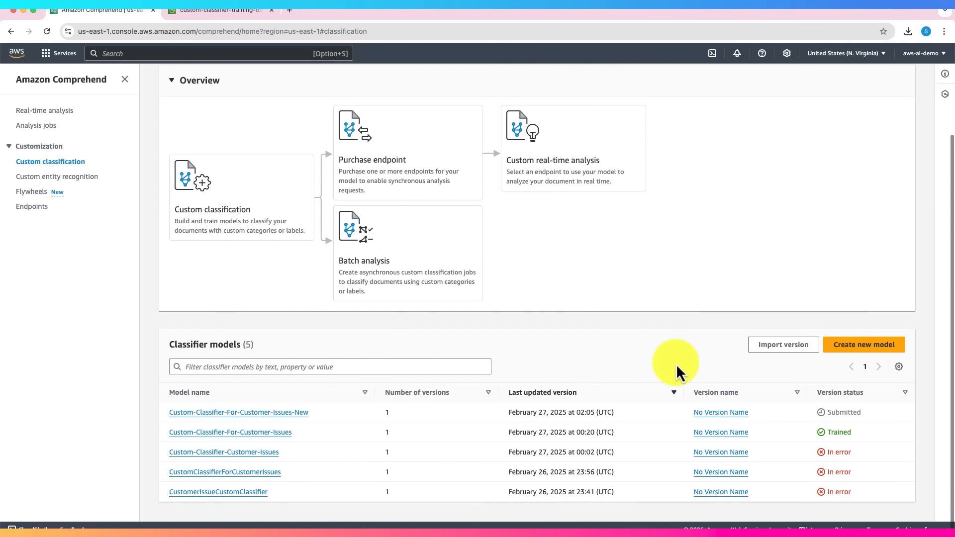
left_click_drag(831, 412, 859, 413)
left_click(840, 411)
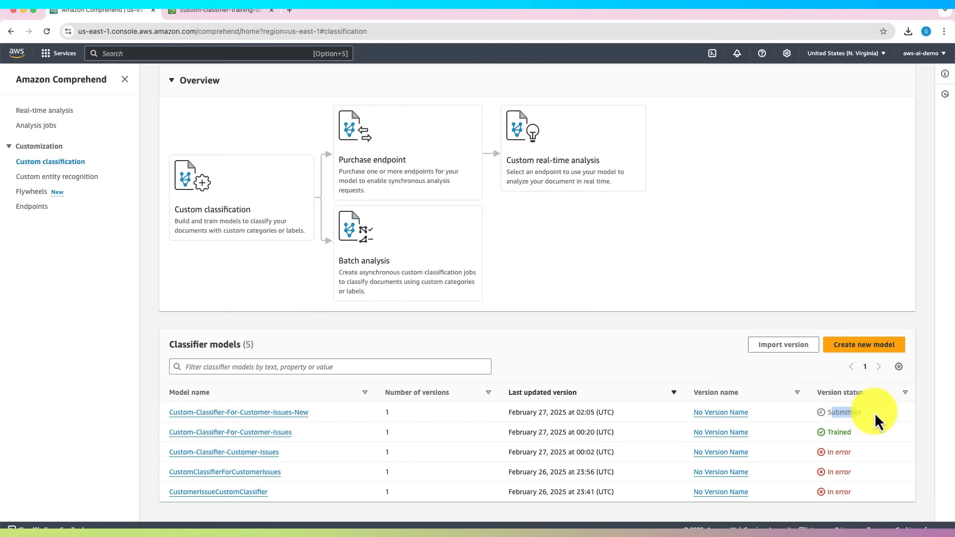
left_click(875, 413)
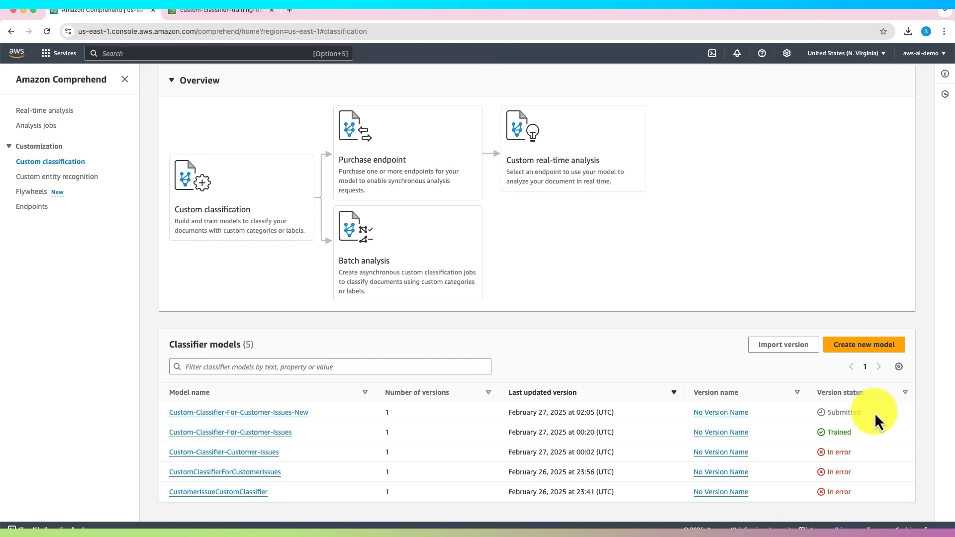
Step: Open the unnamed trained version of the existing Custom-Classifier-For-Customer-Issues model
left_click(268, 433)
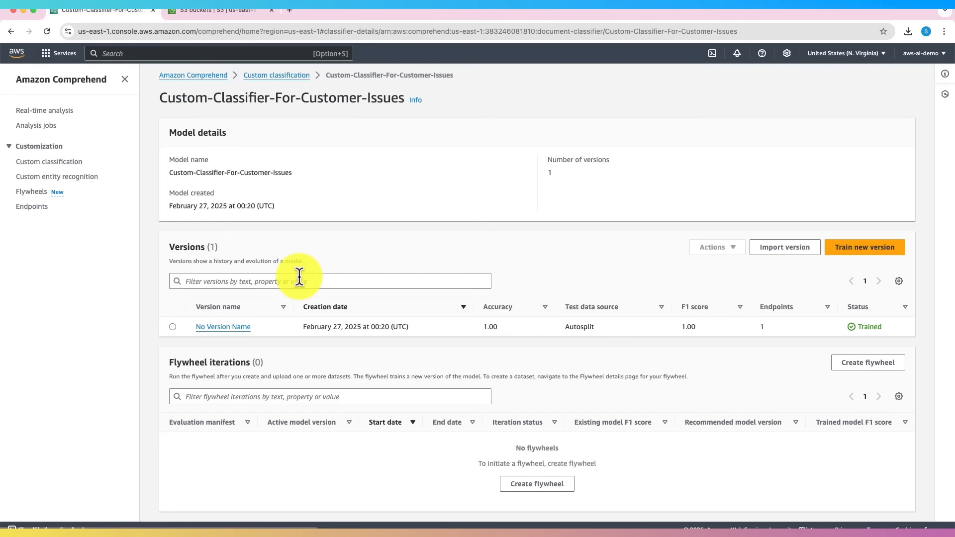
left_click(225, 327)
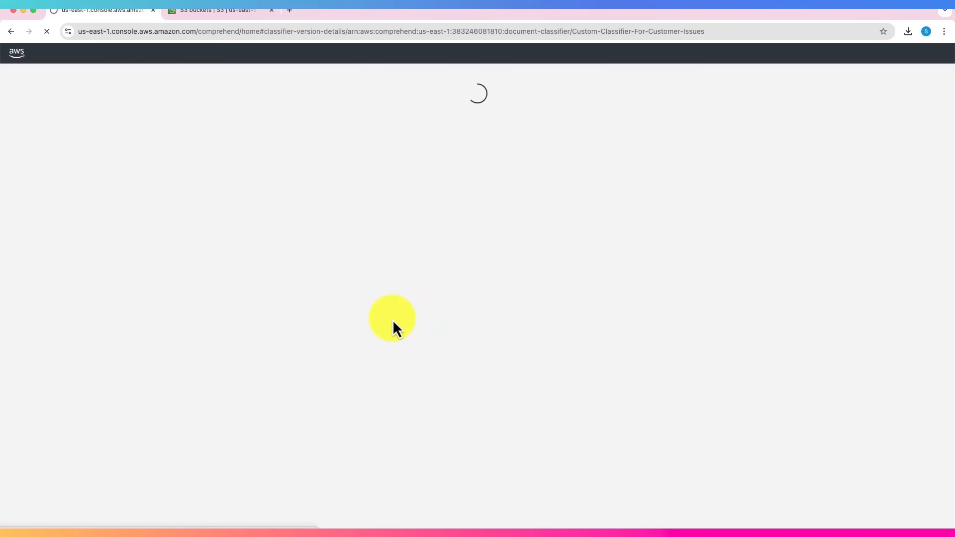
Step: Review the trained version's details and open its CustomerReviewClassification endpoint
scroll(658, 294, "down", 1)
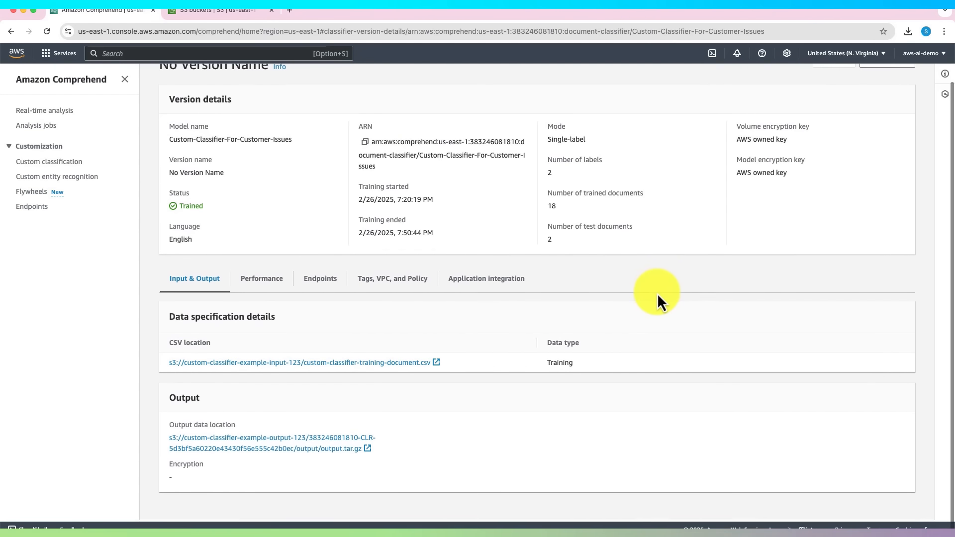
scroll(657, 293, "up", 1)
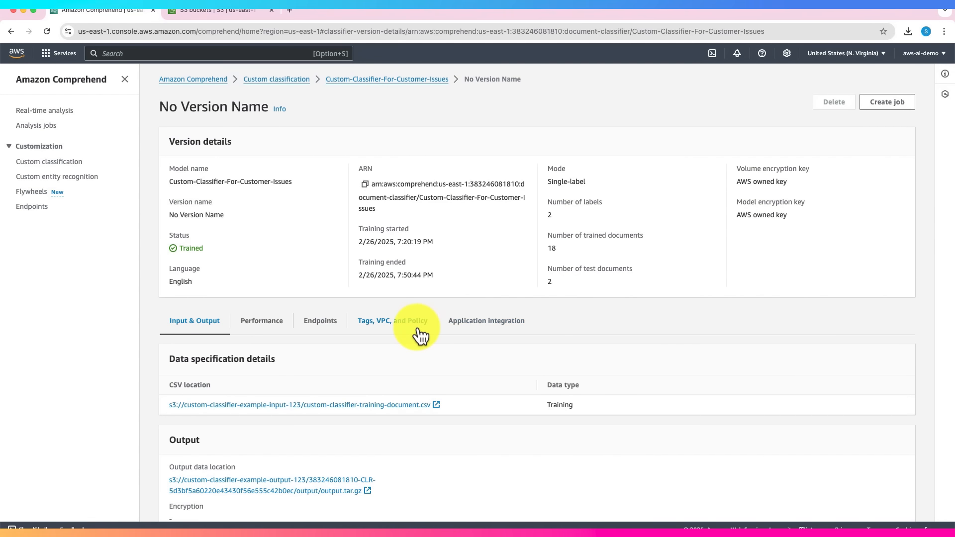
left_click(330, 327)
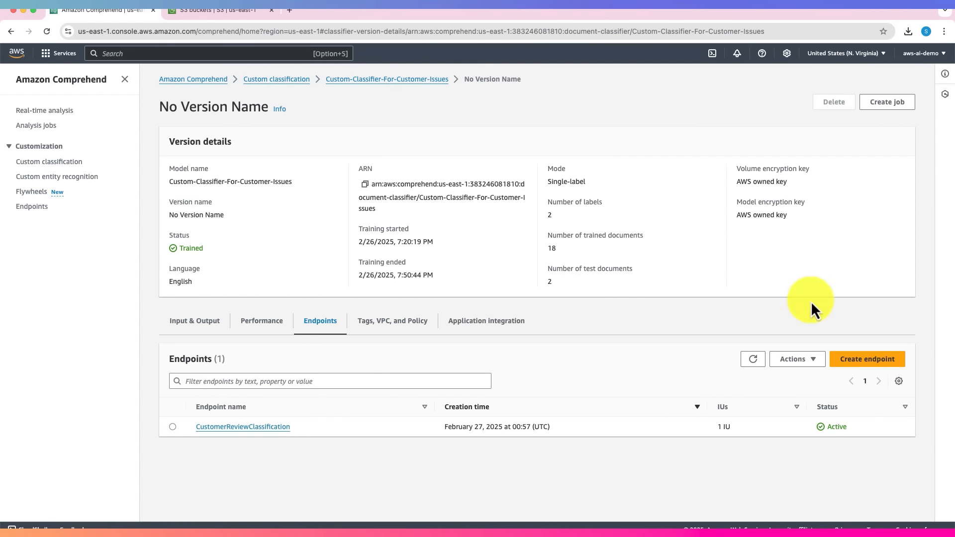
left_click(256, 433)
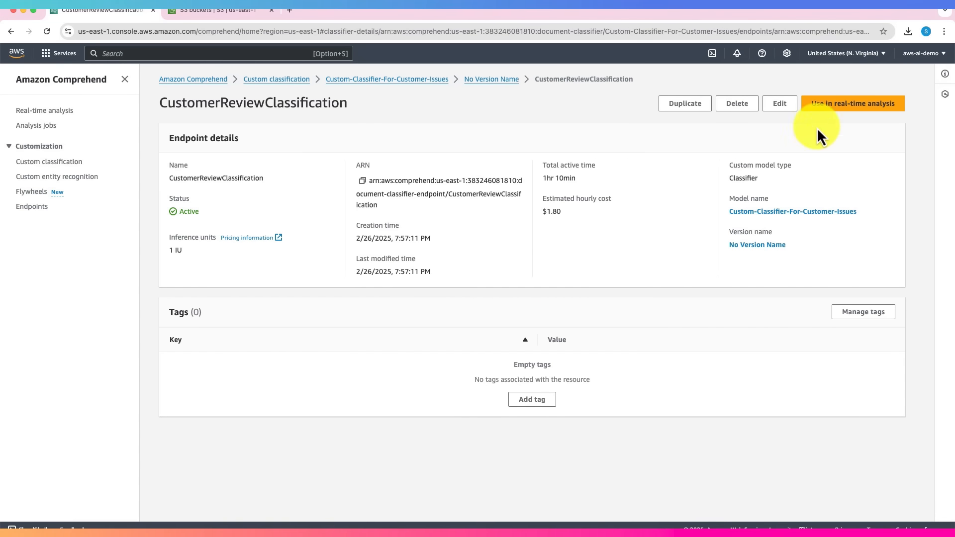
Step: Run real-time analysis with this endpoint on "I noticed a duplicate charge on my credit card for [amount] on [date]. Please assist in resolving this issue."
left_click(851, 115)
left_click(269, 358)
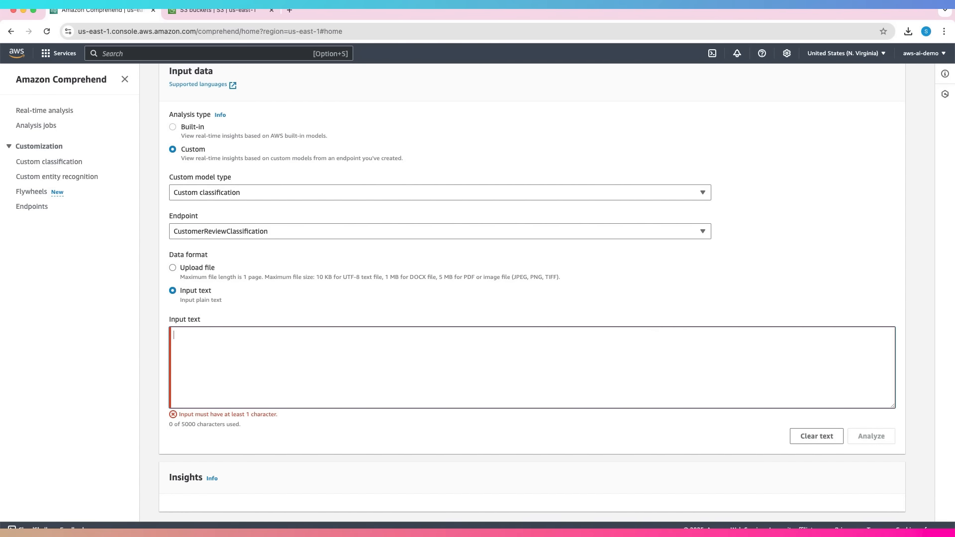
type("I noticed a duplicate charge on my credit card for [amount] on [date]. Please assist in resolving this issue.")
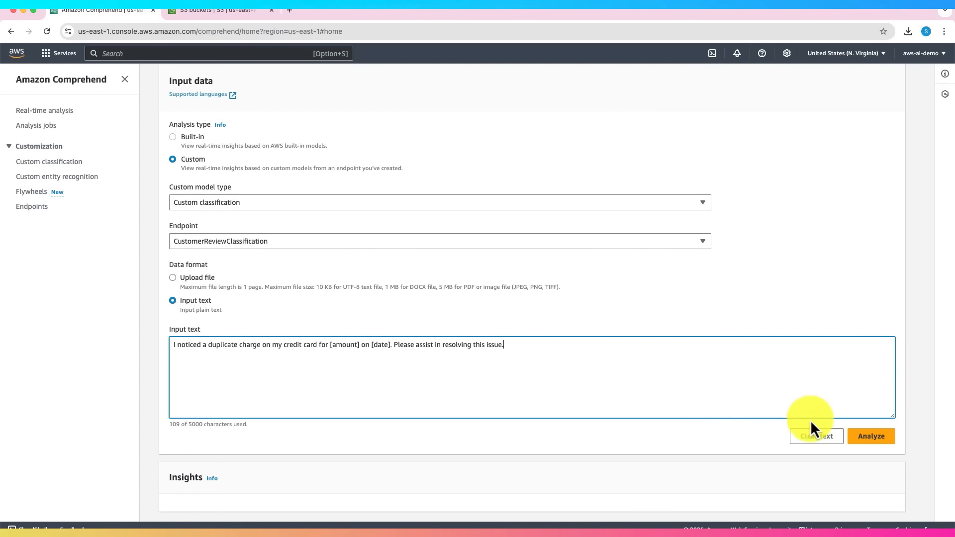
left_click(879, 440)
Step: Examine the confidence of the Duplicate Credit Card Charge and Login Issue classes for the duplicate charge text
scroll(609, 339, "down", 5)
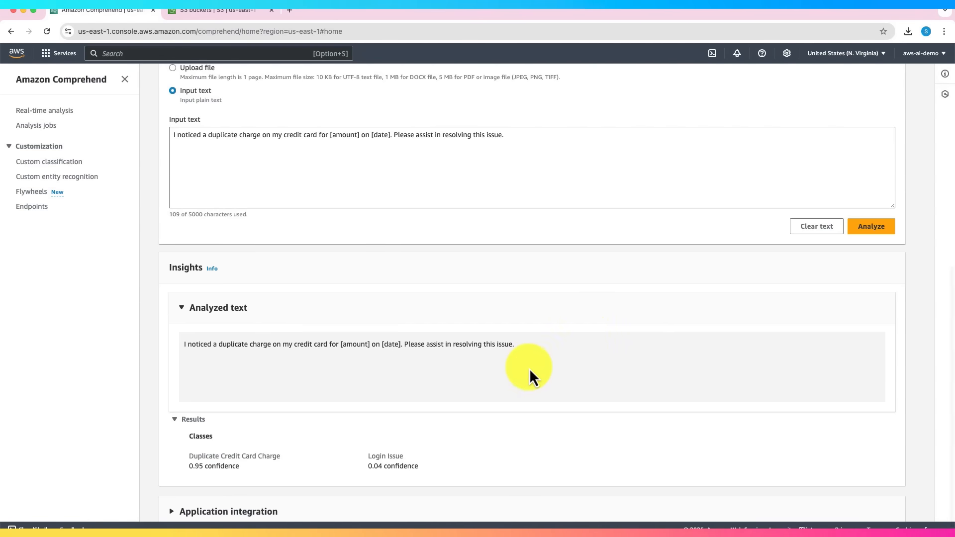
left_click_drag(188, 440, 293, 443)
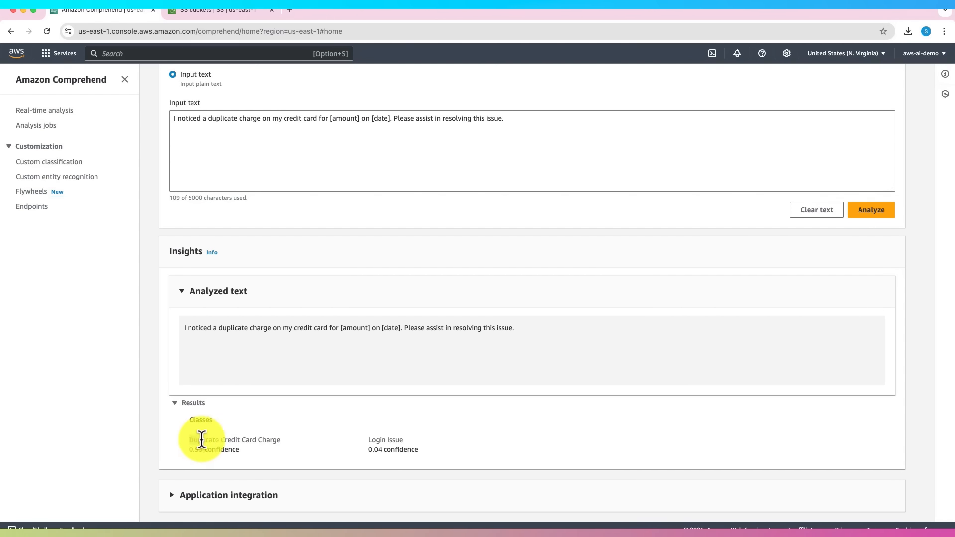
left_click_drag(190, 441, 246, 452)
left_click(306, 454)
left_click_drag(366, 443, 425, 445)
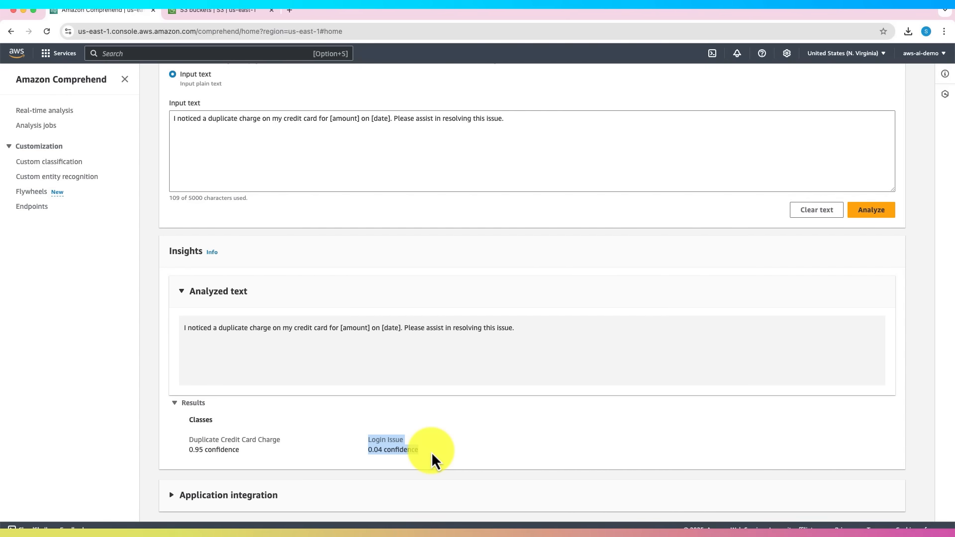
Step: Analyze this replacement input text: "I am unable to log into my account due to an error. Please assist in resolving this issue as soon as possible."
left_click(481, 145)
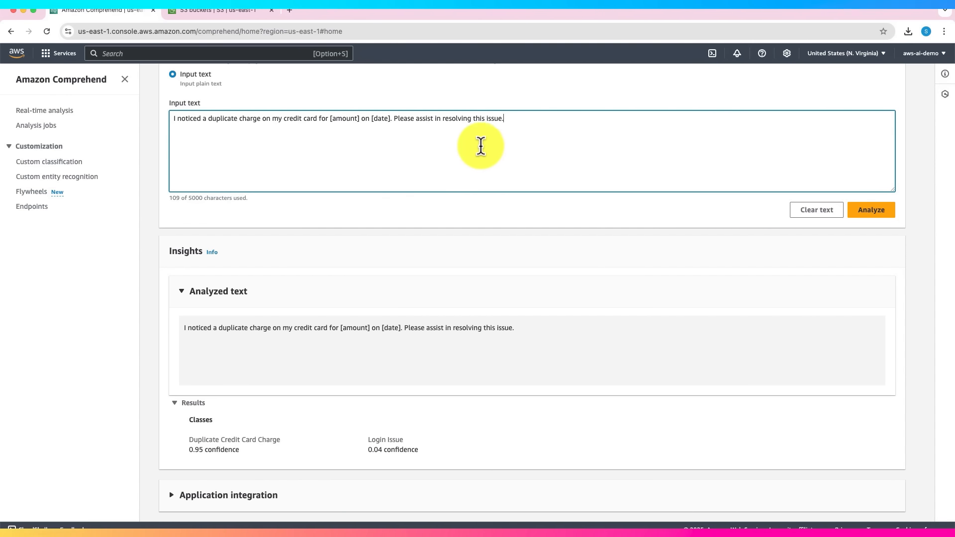
left_click_drag(512, 126, 122, 127)
type("I am unable to log into my account due to an error. Please assist in resolving this issue as soon as possible.")
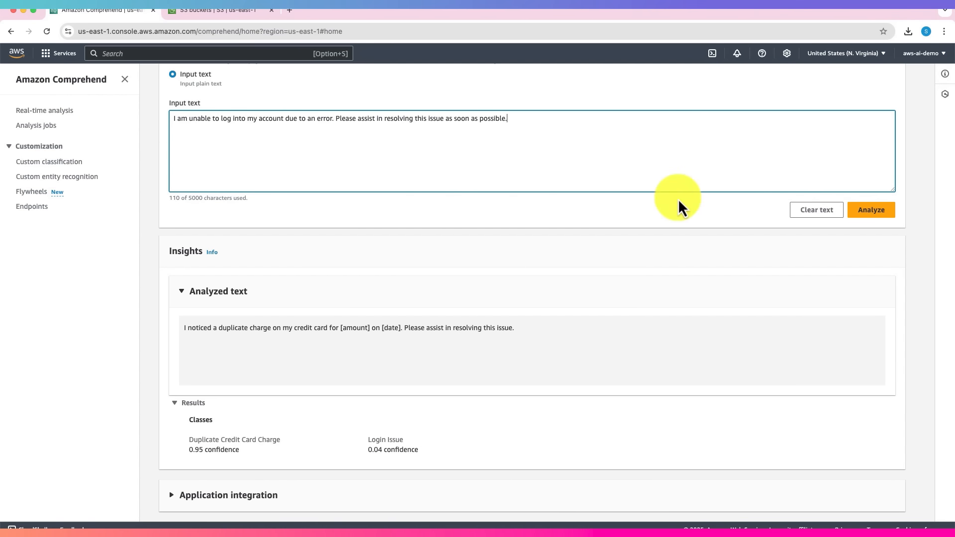
left_click(870, 211)
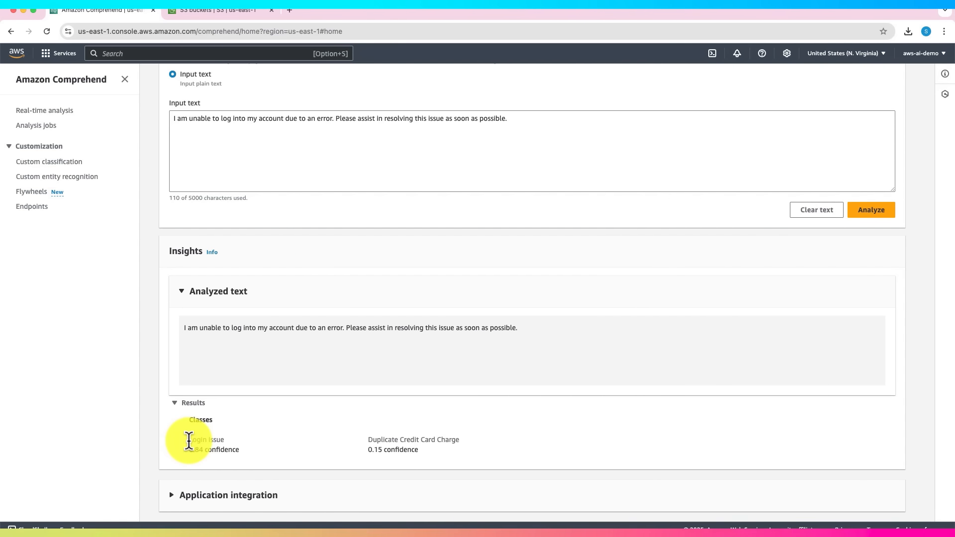
Step: Compare the confidence of the Login Issue and Duplicate Credit Card Charge classes for the account login text
left_click_drag(189, 439, 256, 451)
left_click(234, 455)
left_click_drag(192, 451, 303, 458)
left_click(314, 453)
left_click_drag(378, 446, 424, 458)
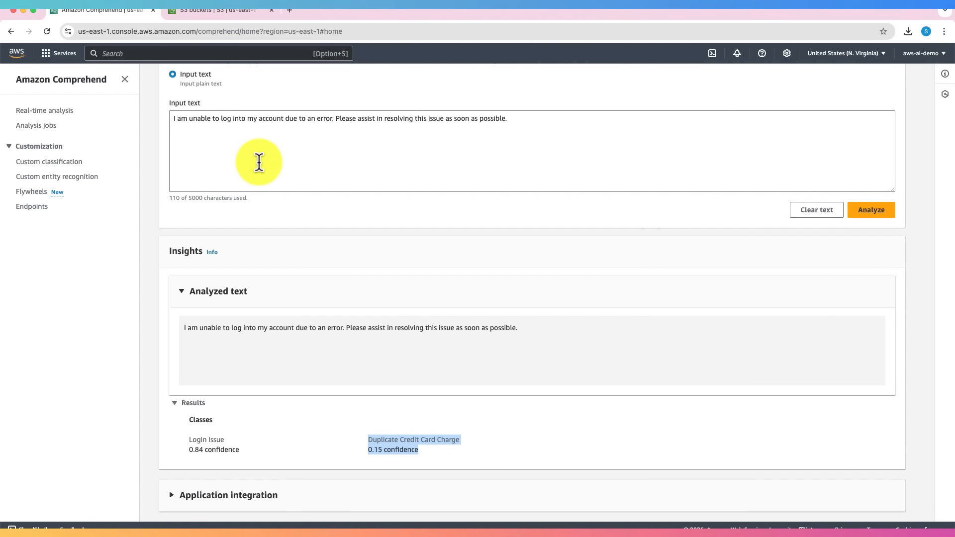
Step: Open the application integration details of the unnamed trained version of Custom-Classifier-For-Customer-Issues
left_click(56, 163)
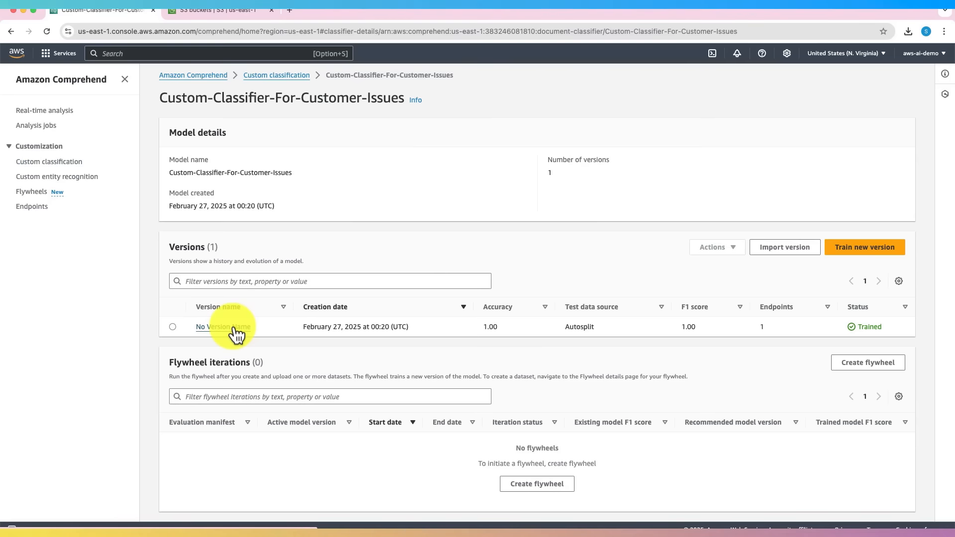
left_click(234, 330)
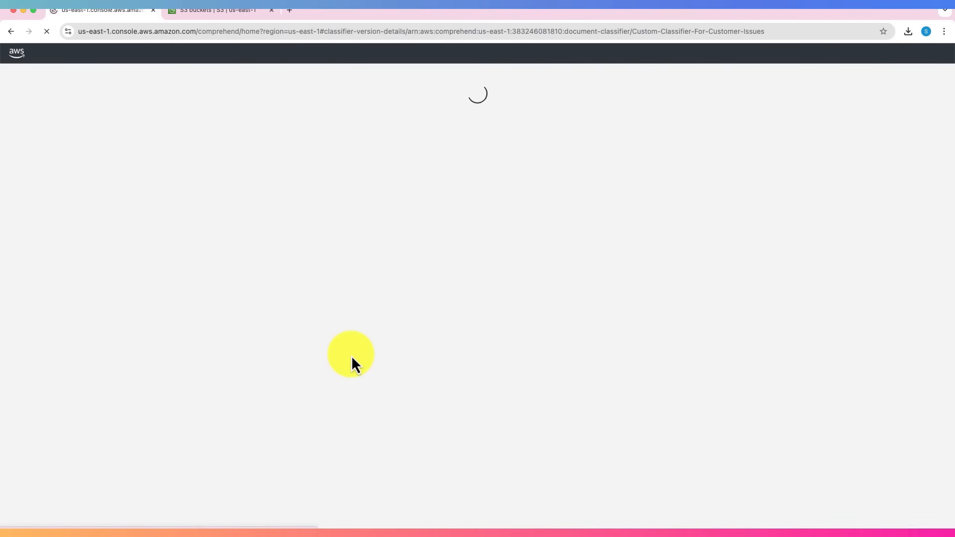
scroll(358, 356, "down", 1)
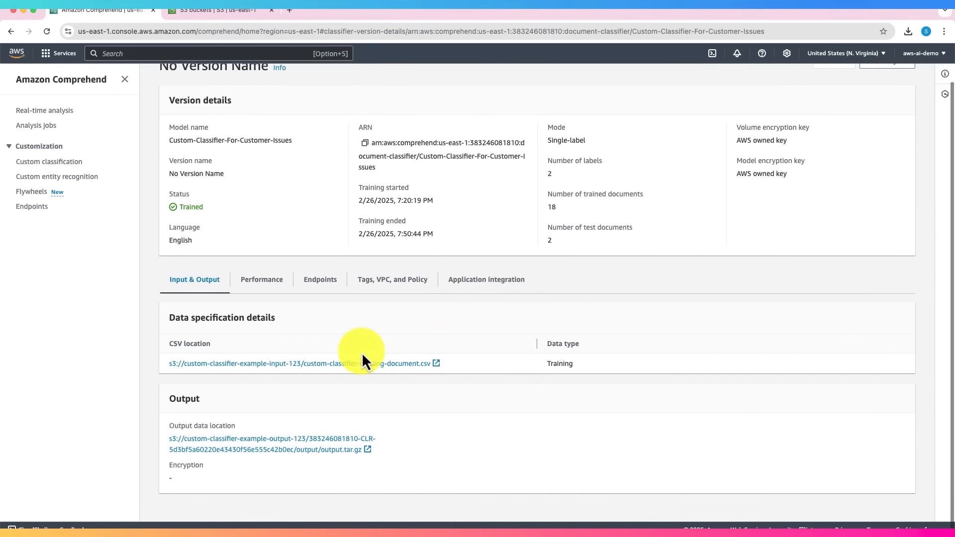
left_click(486, 290)
Step: Examine the sample API call and API response for managing the trained classifier version
scroll(476, 361, "down", 5)
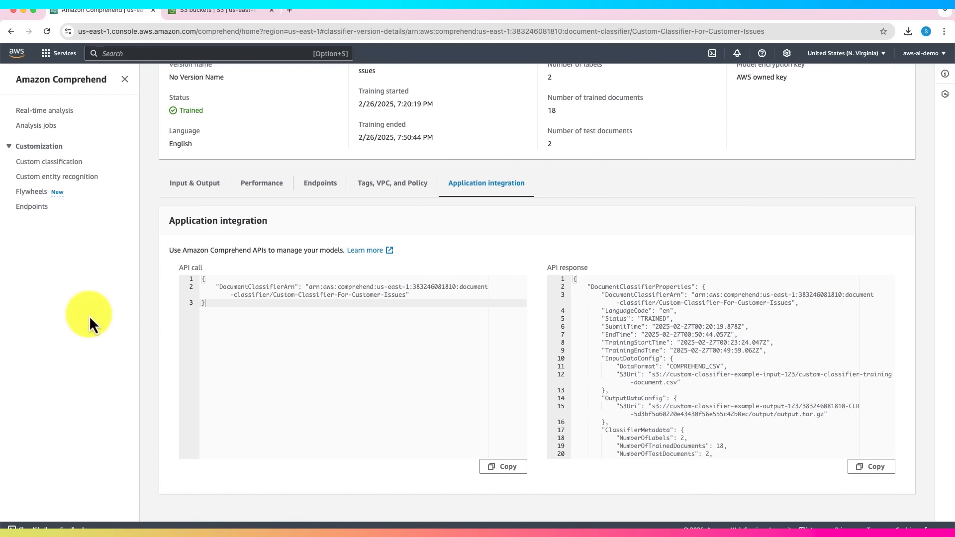
left_click_drag(201, 279, 240, 313)
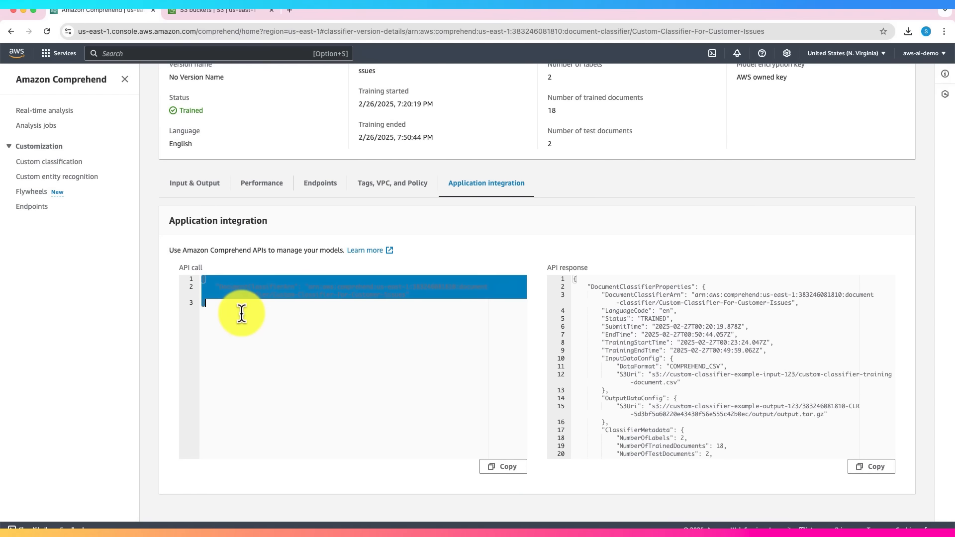
left_click(665, 334)
left_click_drag(575, 279, 751, 442)
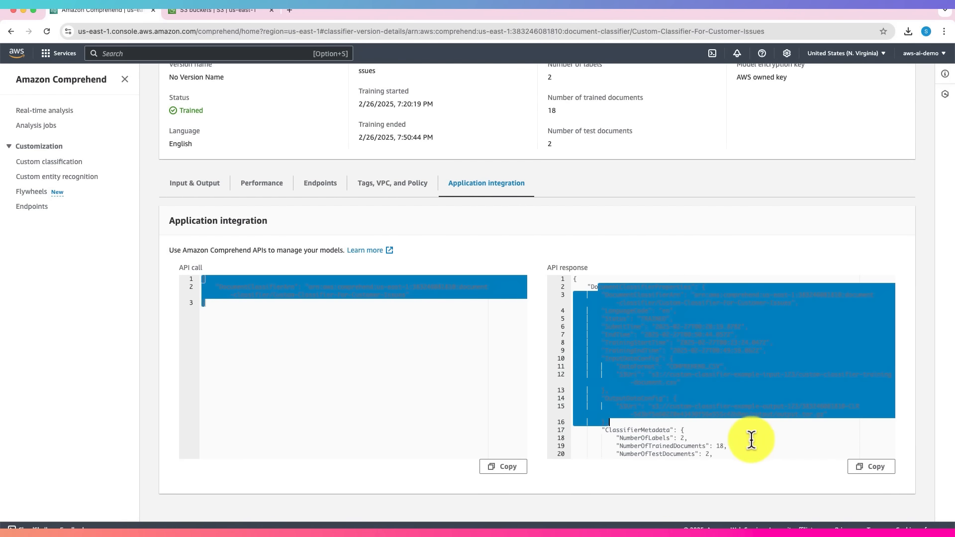
left_click(751, 441)
Step: Search Google for "using postman with amazon comprehend" and read the AWS re:Post question "How to use Postman to hit AWS Comprehend Endpoint"
right_click(225, 10)
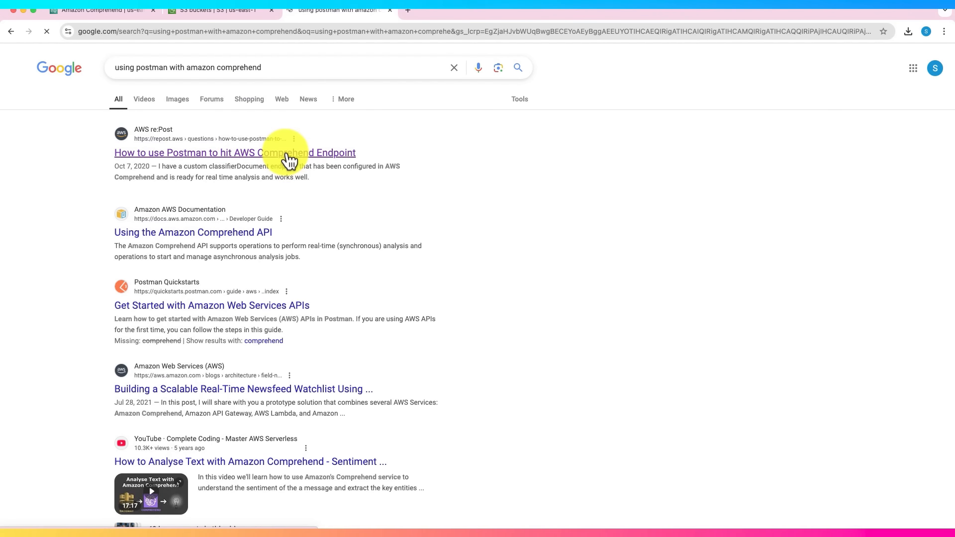
left_click(287, 154)
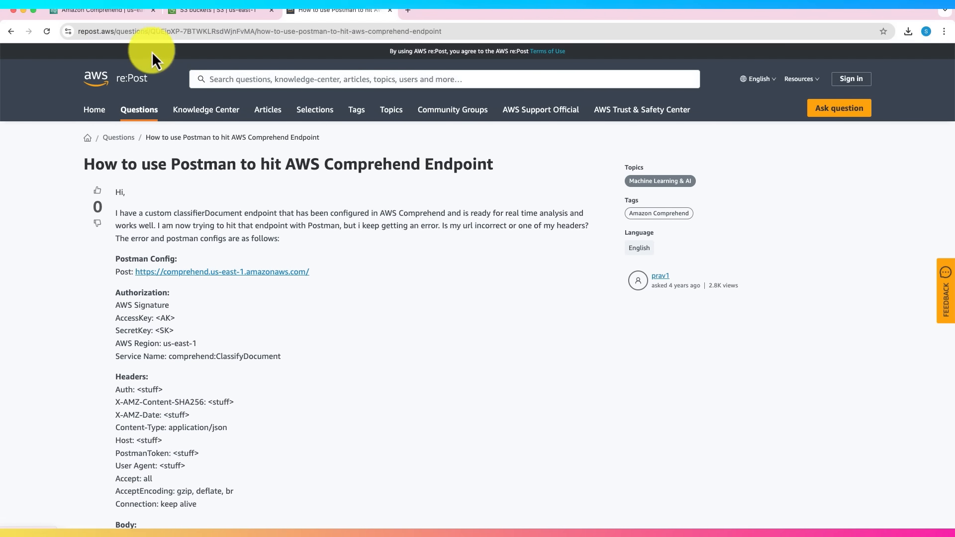
left_click(141, 31)
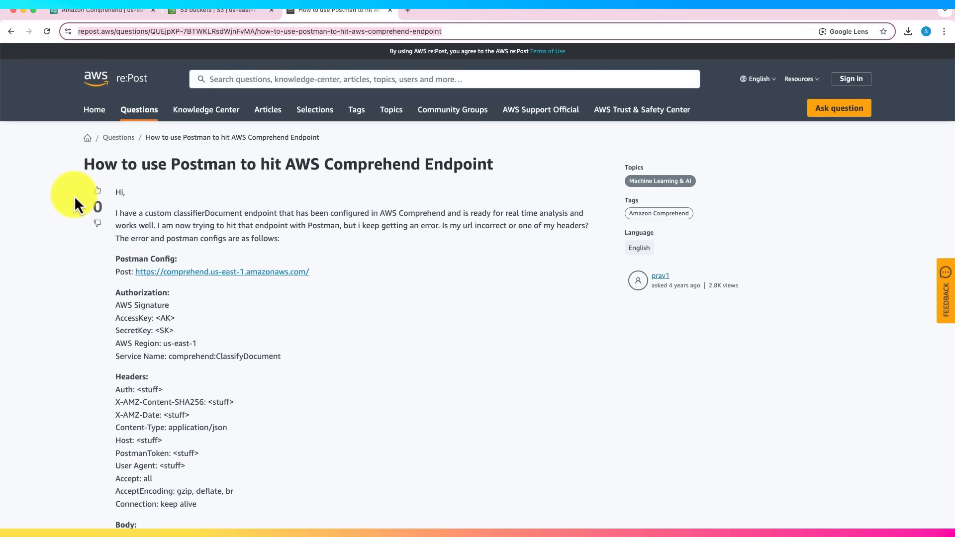
left_click_drag(79, 168, 463, 176)
left_click(485, 183)
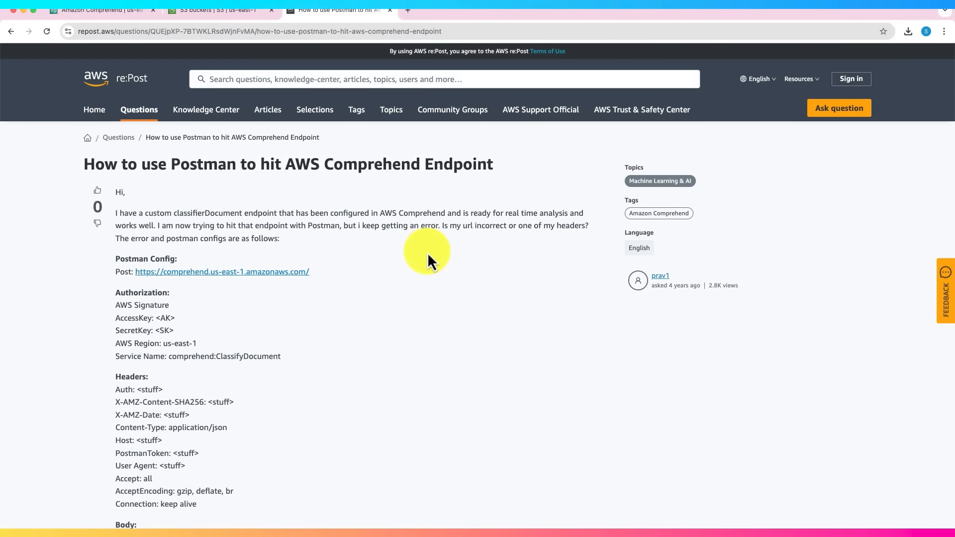
scroll(428, 252, "down", 4)
scroll(428, 252, "down", 5)
scroll(428, 252, "up", 15)
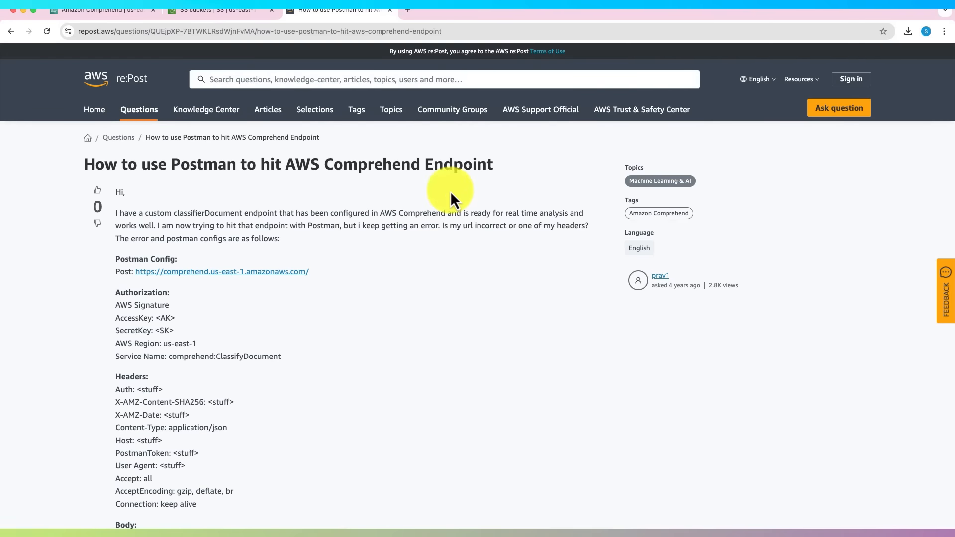
Step: Return to the Amazon Comprehend console and check the version status of Custom-Classifier-For-Customer-Issues-New among the classifier models
left_click(83, 7)
scroll(720, 231, "down", 1)
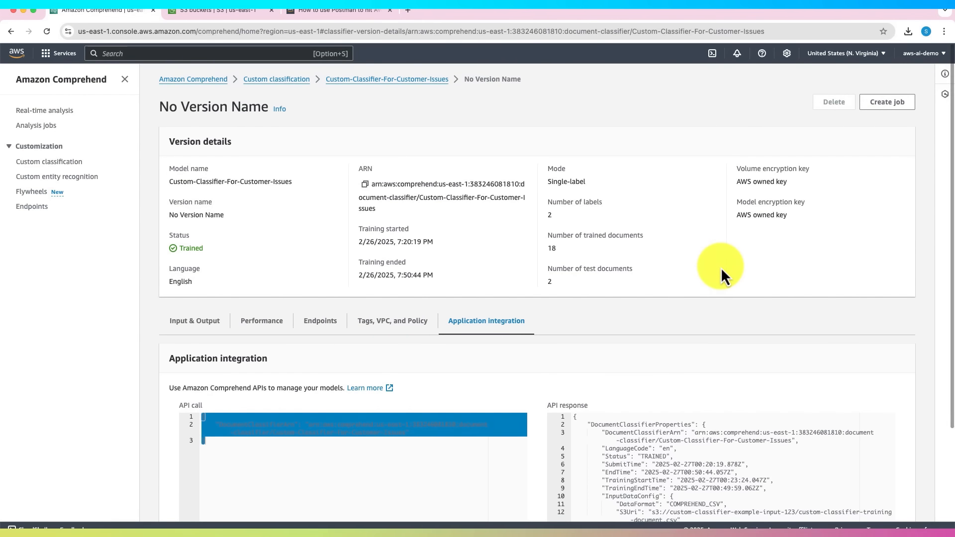
left_click(12, 160)
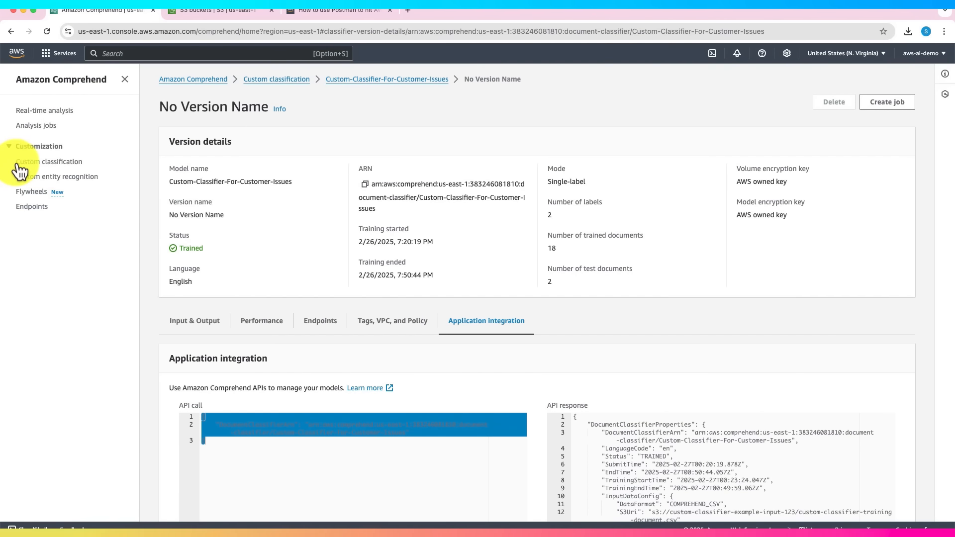
scroll(653, 311, "down", 3)
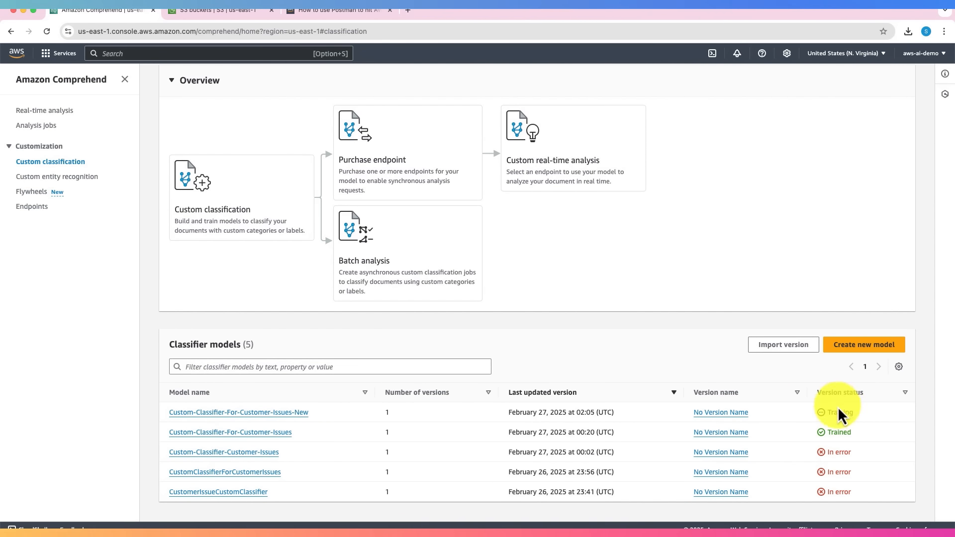